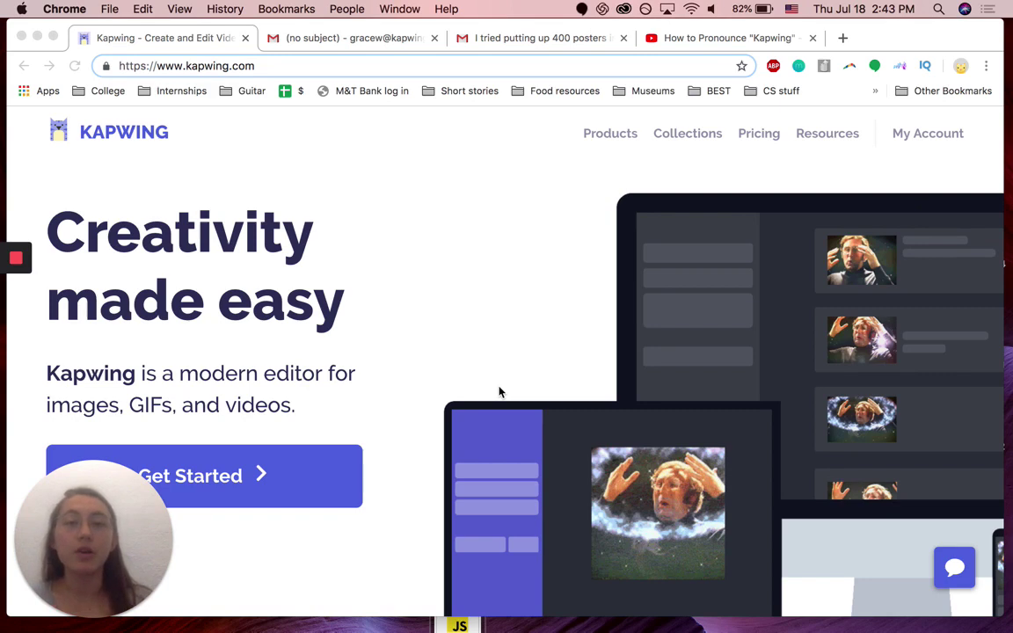
- Open the sent '(no subject)' email and scroll through its plain YouTube link and thumbnail
left_click(391, 40)
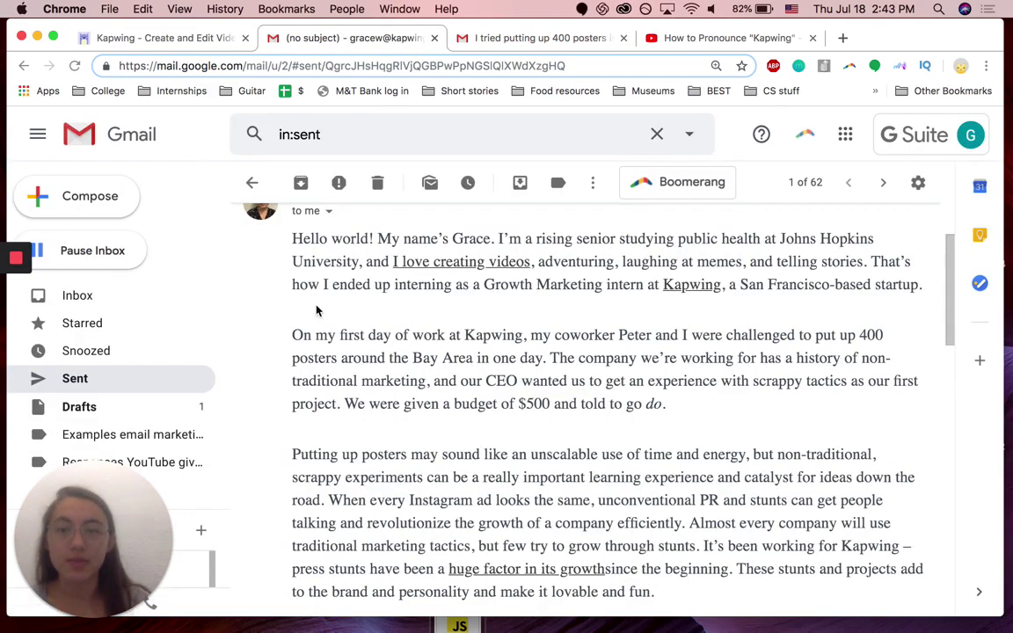
scroll(318, 310, "down", 1)
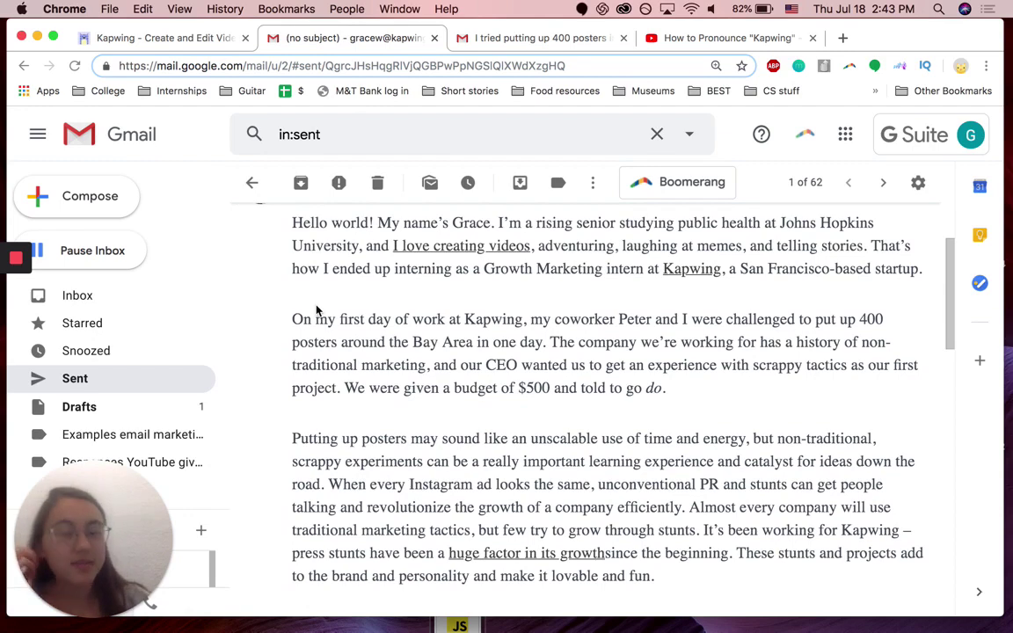
scroll(263, 310, "down", 3)
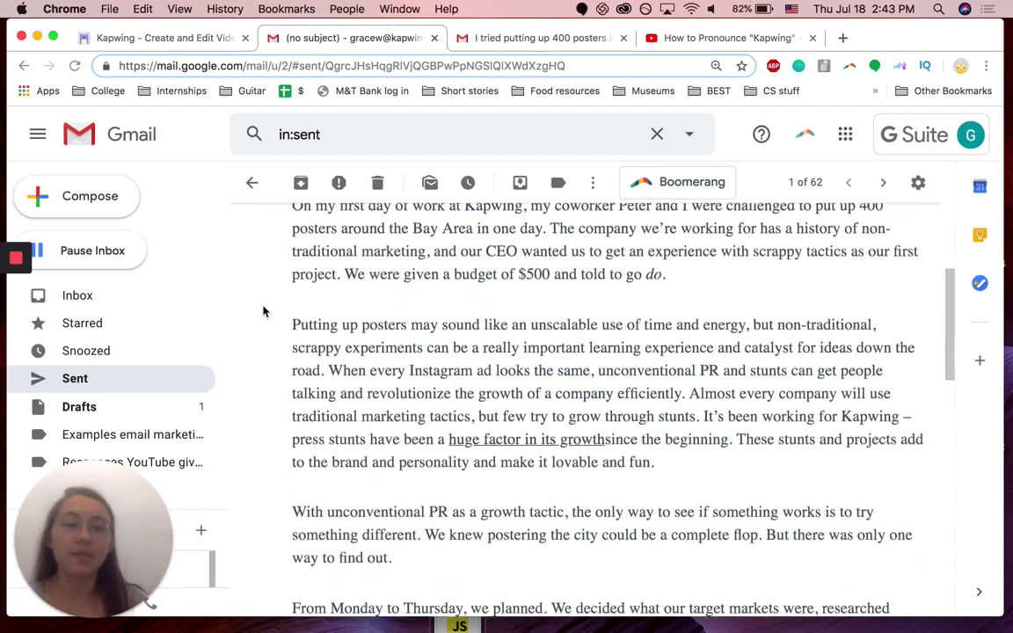
scroll(263, 311, "down", 10)
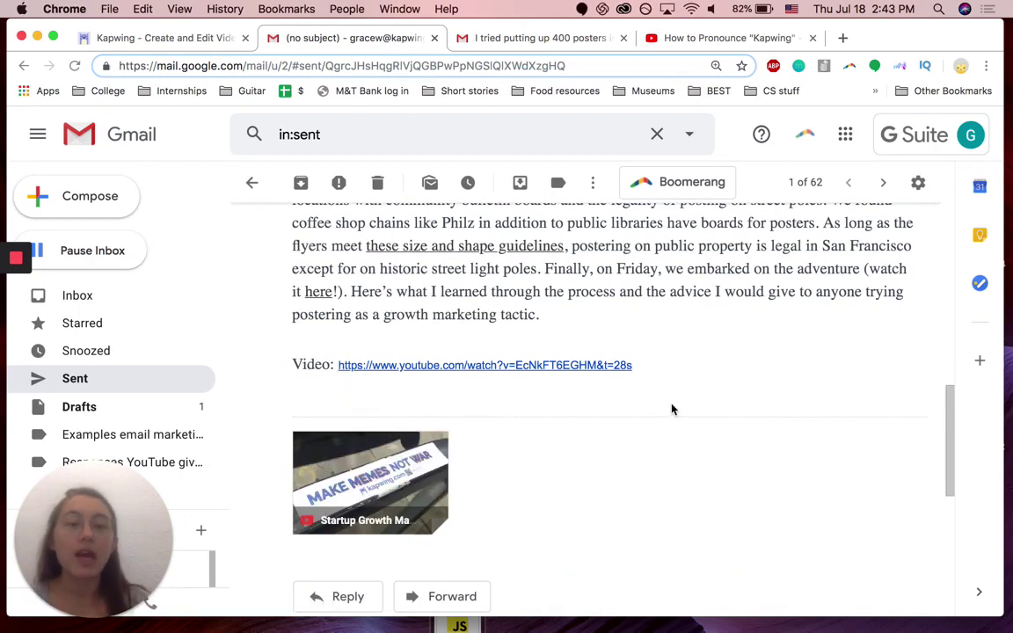
scroll(672, 391, "up", 5)
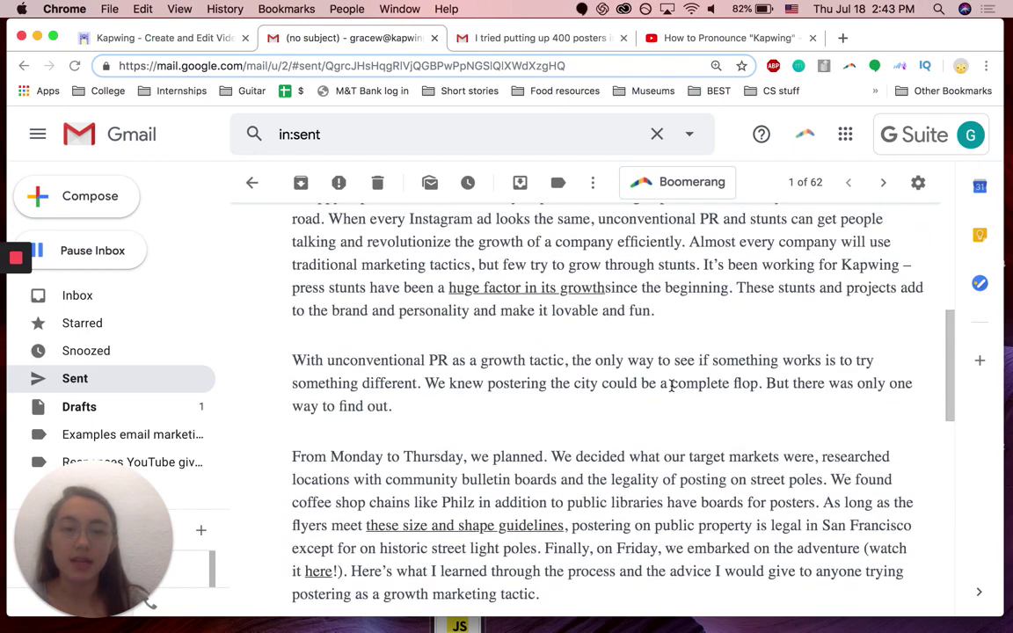
scroll(672, 387, "up", 2)
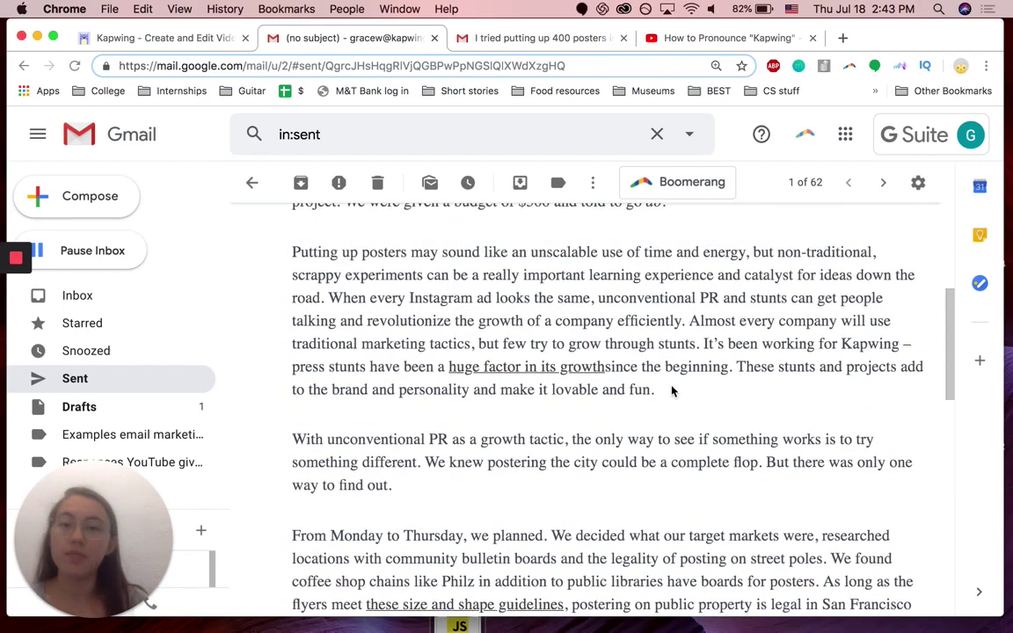
scroll(672, 388, "up", 1)
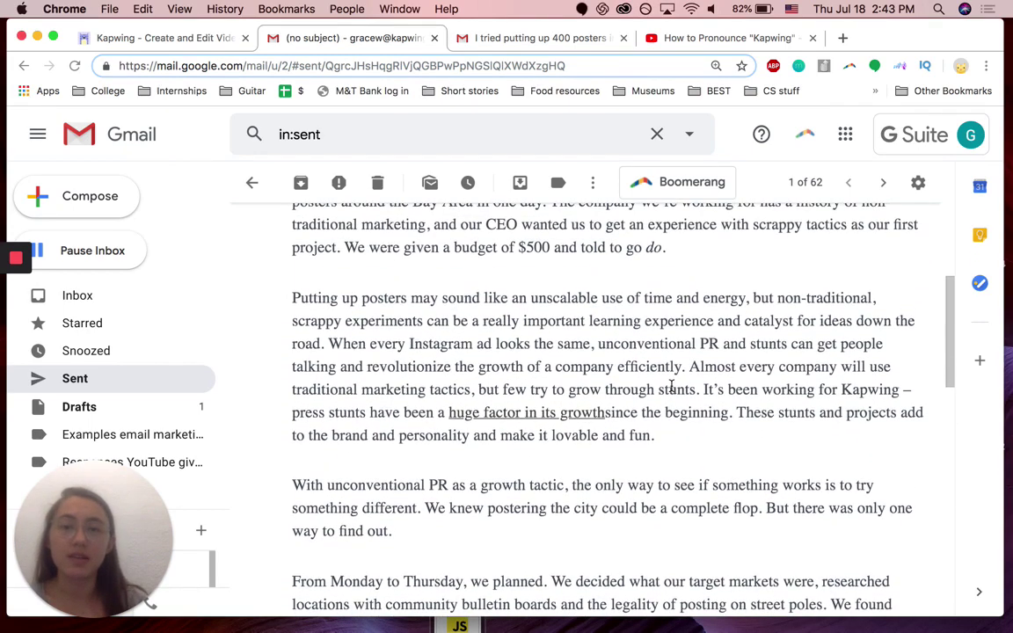
scroll(695, 293, "down", 6)
scroll(696, 297, "up", 5)
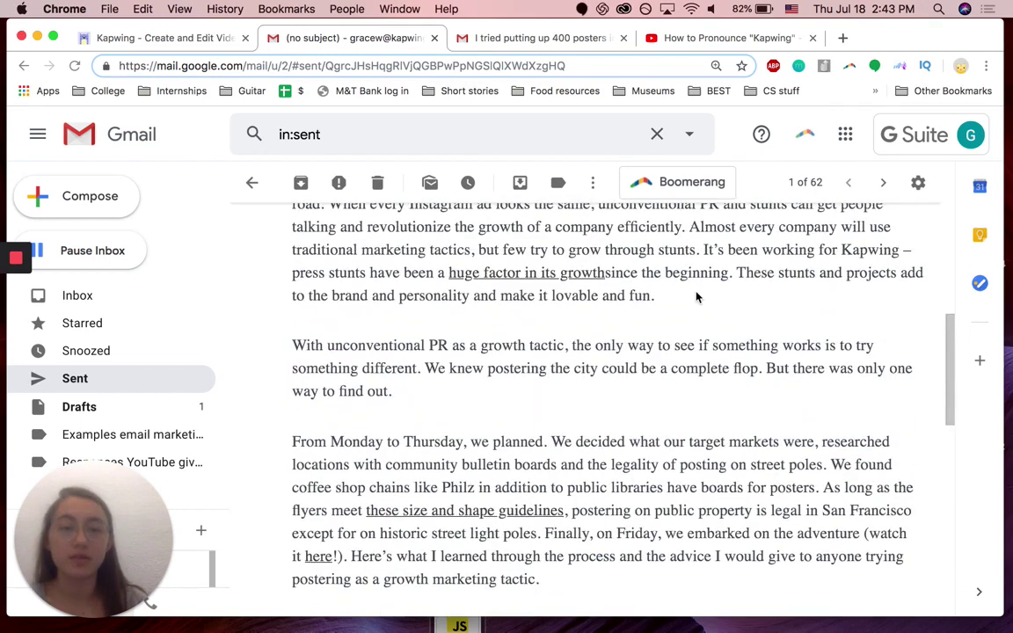
scroll(697, 297, "down", 1)
scroll(696, 297, "down", 5)
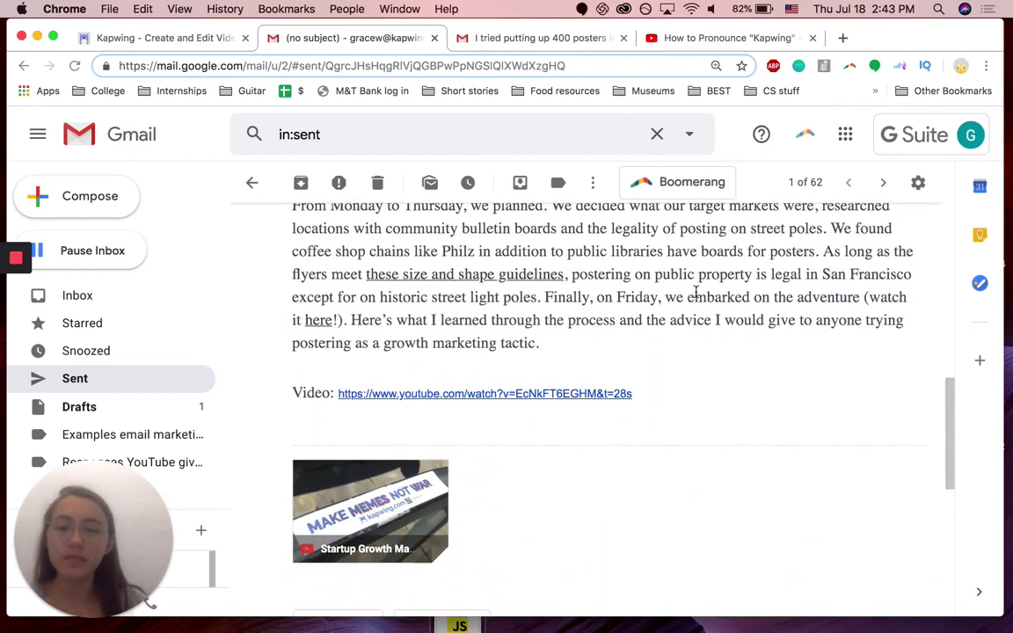
scroll(683, 472, "up", 9)
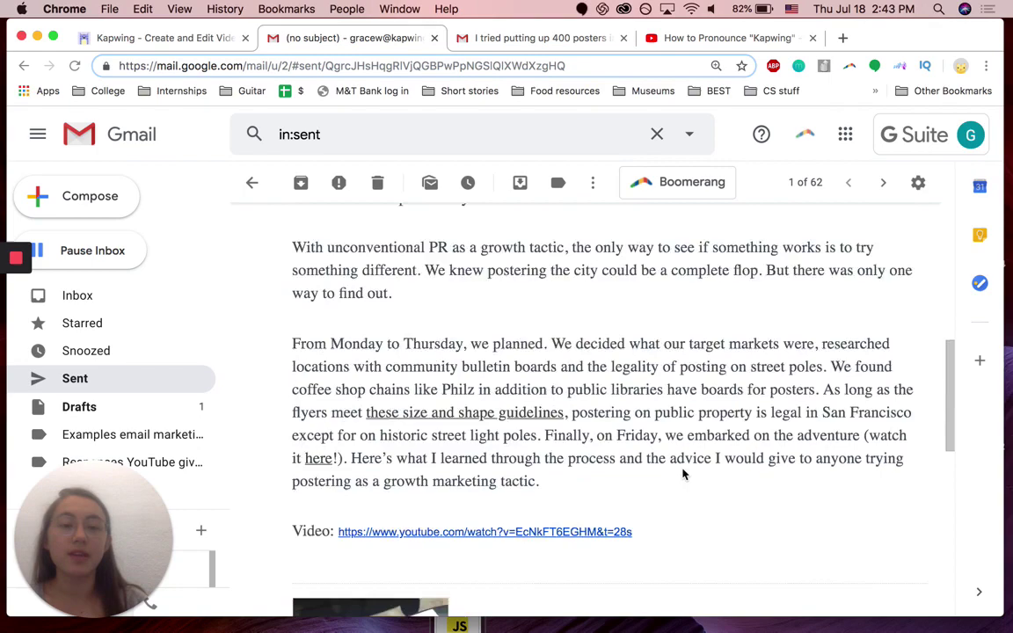
scroll(683, 473, "up", 2)
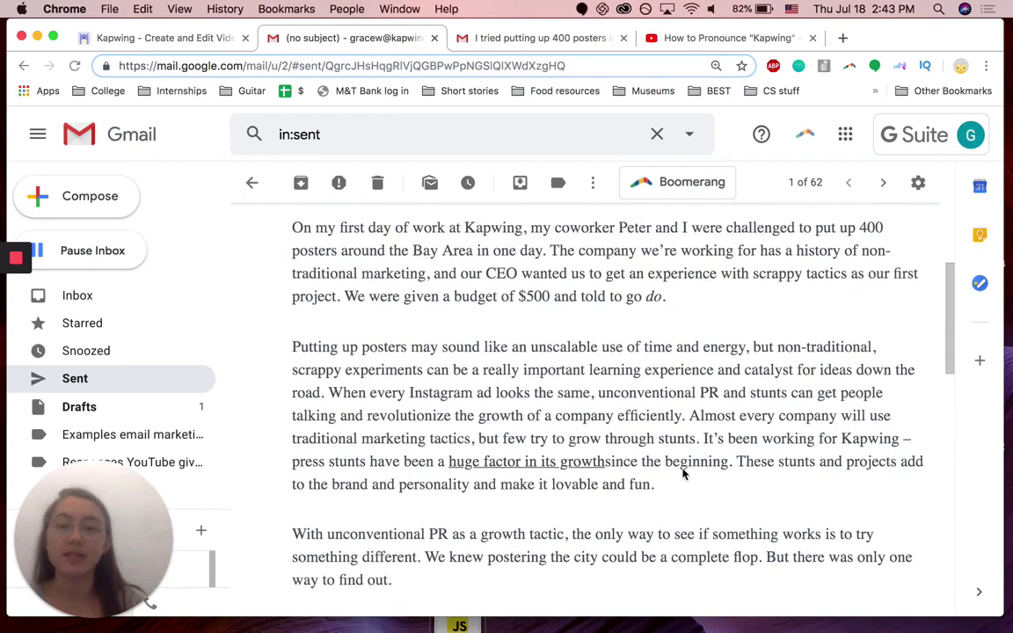
scroll(683, 472, "up", 1)
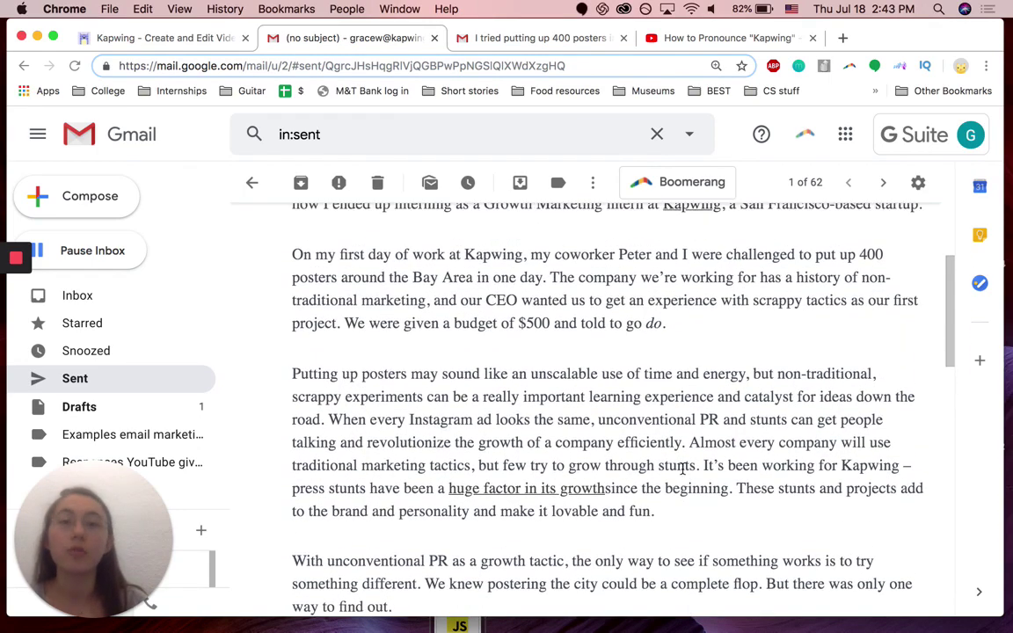
scroll(683, 471, "up", 3)
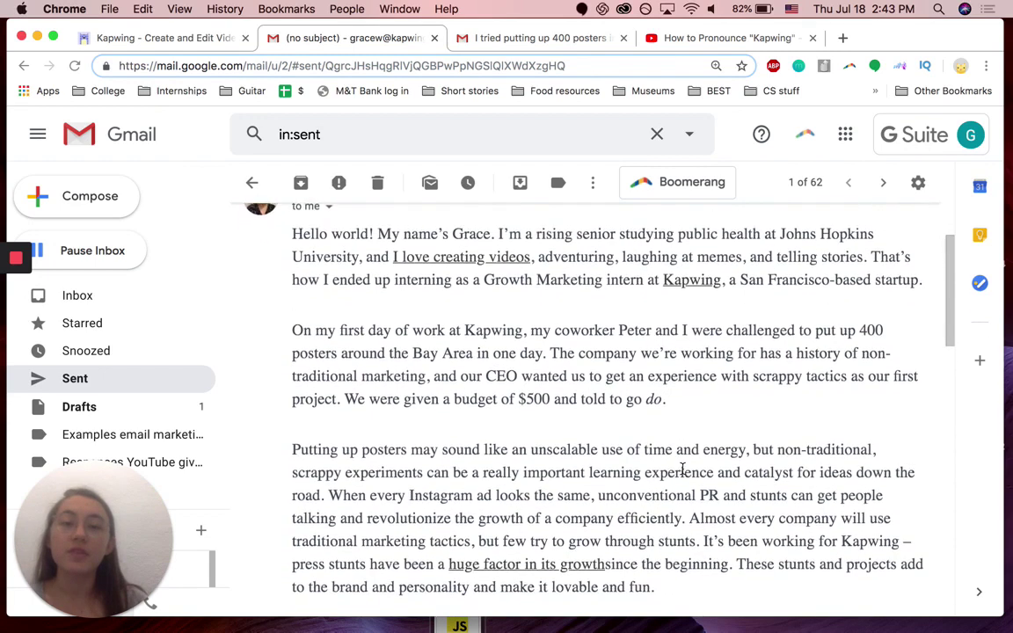
scroll(683, 471, "down", 1)
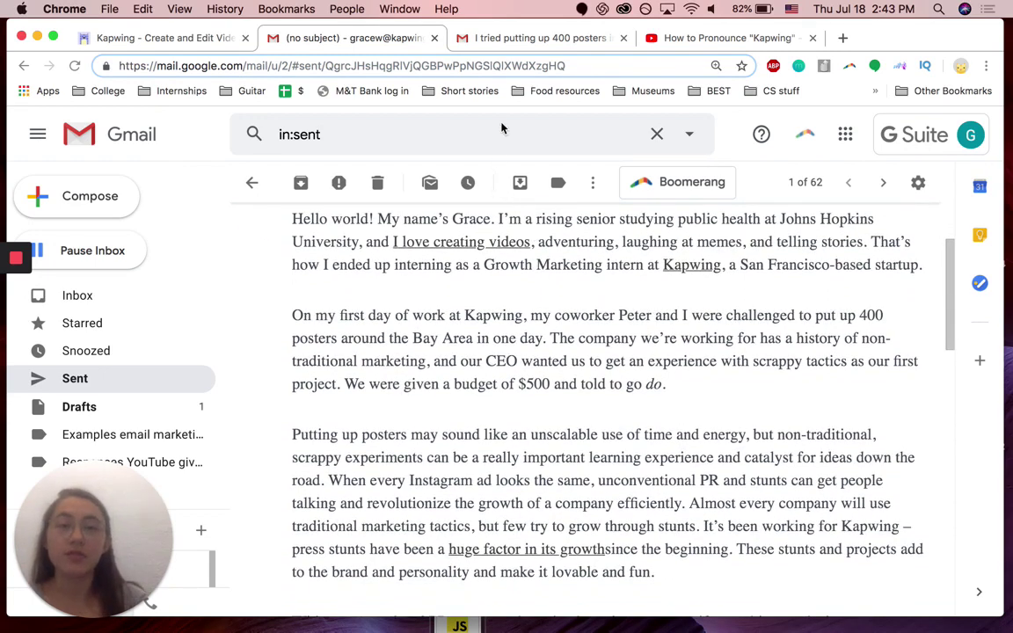
- Show the 'I tried putting up 400 posters' email and test that its video preview opens YouTube
left_click(475, 39)
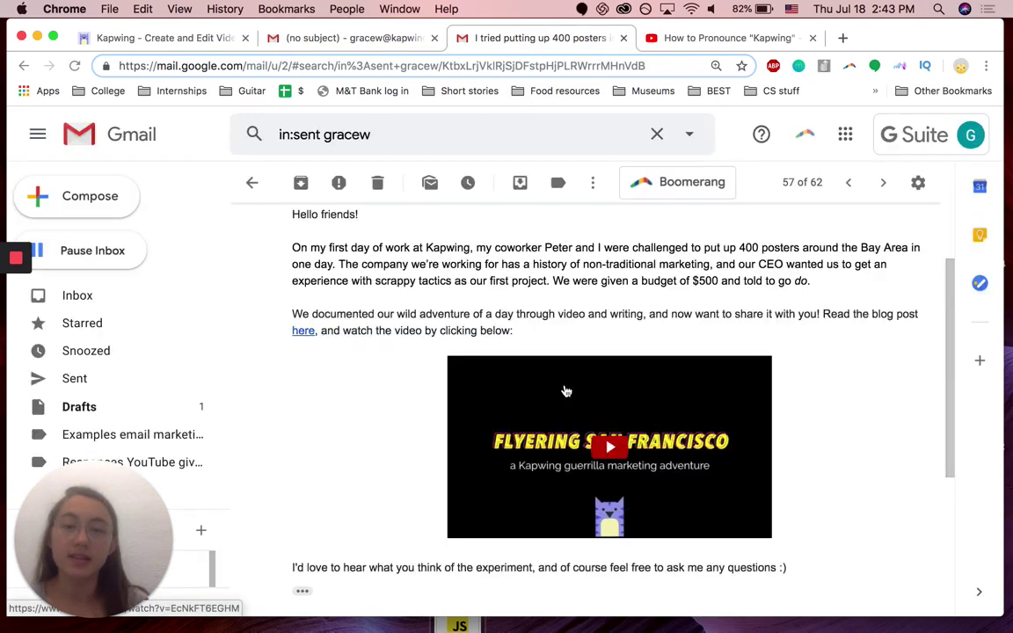
scroll(807, 398, "up", 1)
scroll(806, 397, "down", 1)
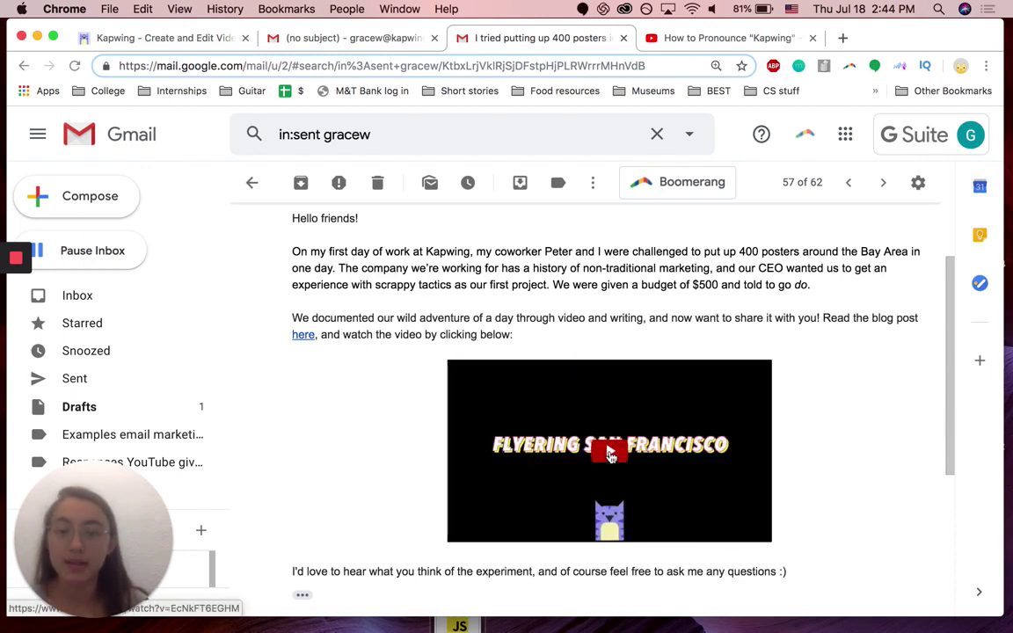
left_click(607, 453)
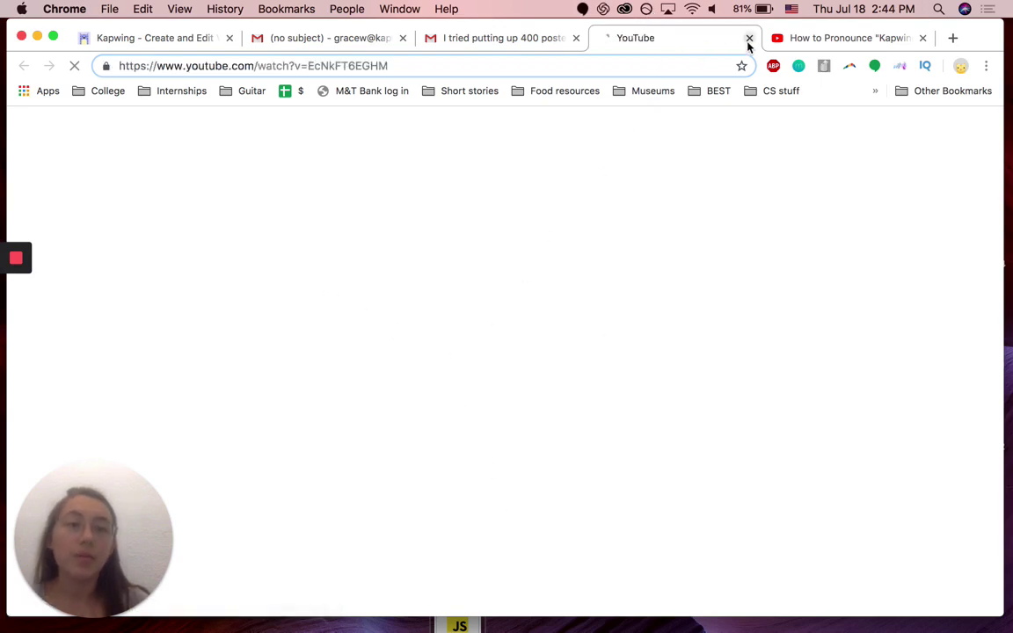
key("super+w")
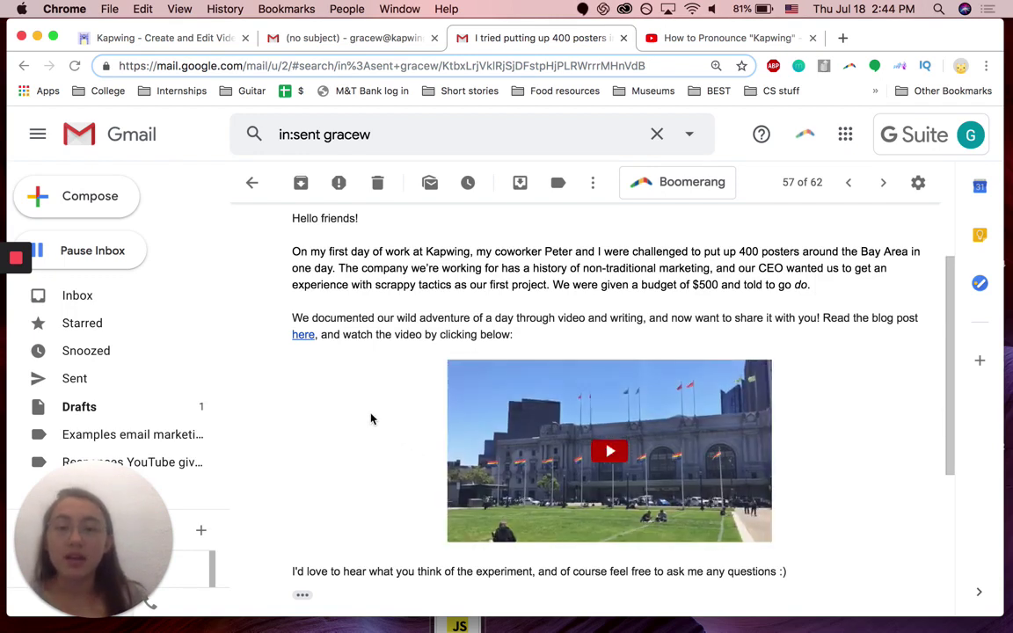
- Switch back to the 'Kapwing - Create and Edit Videos' homepage tab
left_click(200, 39)
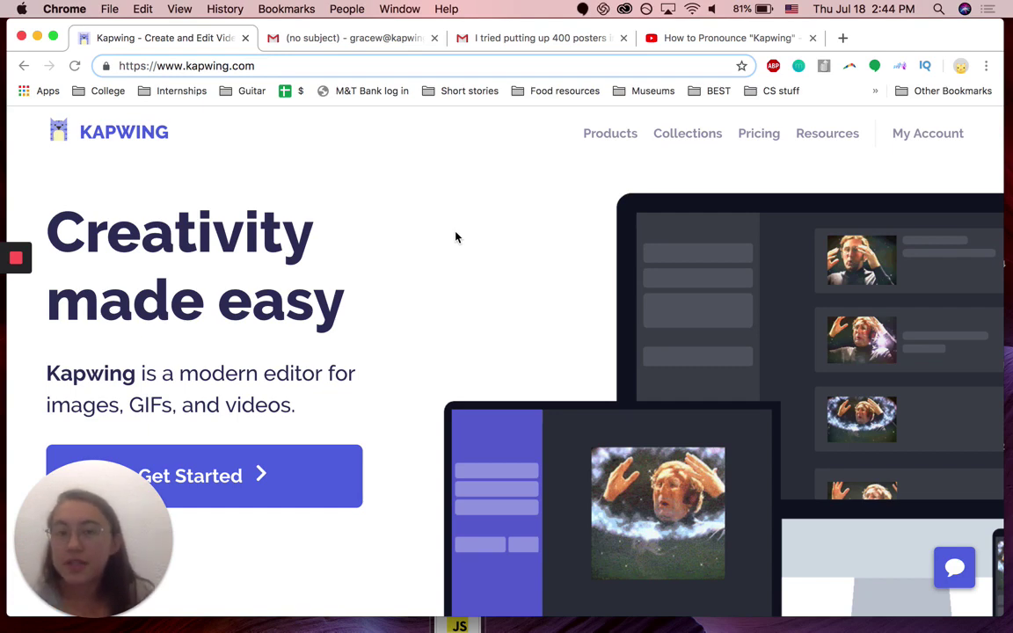
- Start a new Kapwing project and paste in the How to Pronounce 'Kapwing' YouTube URL
left_click(319, 478)
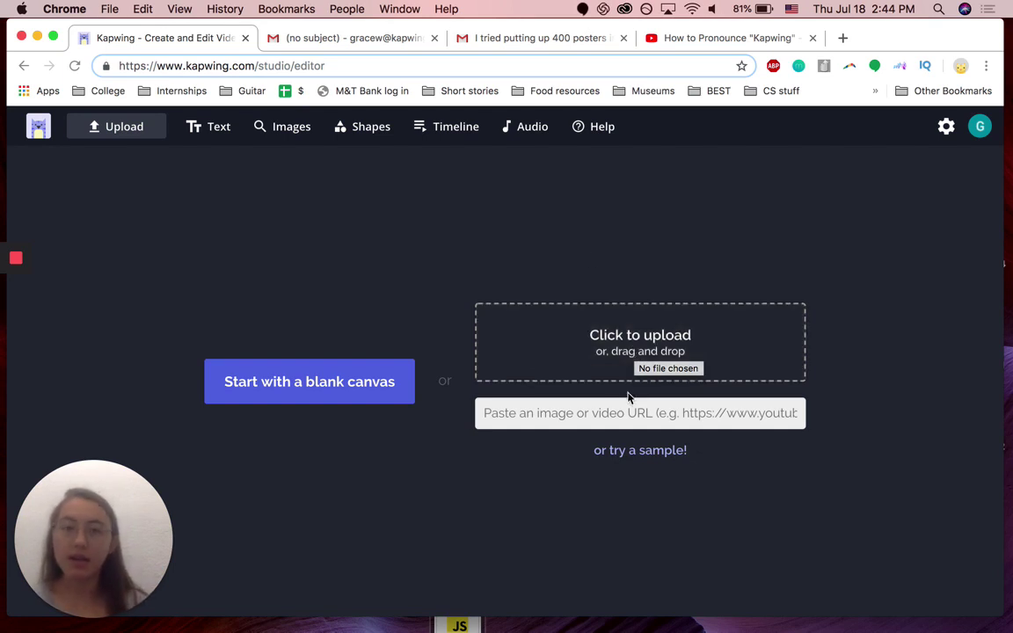
left_click(686, 42)
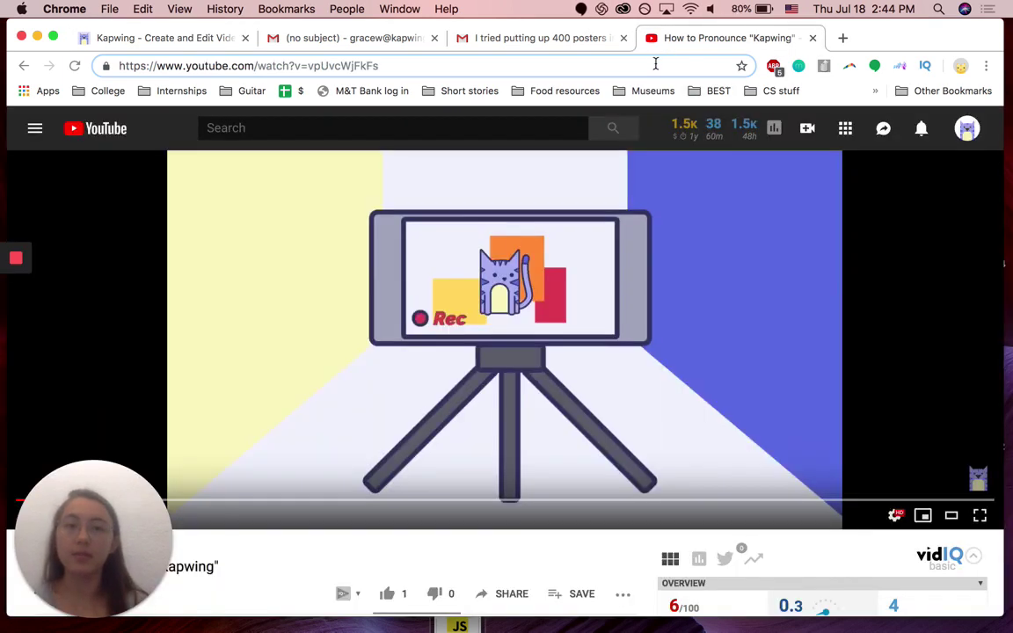
left_click(656, 64)
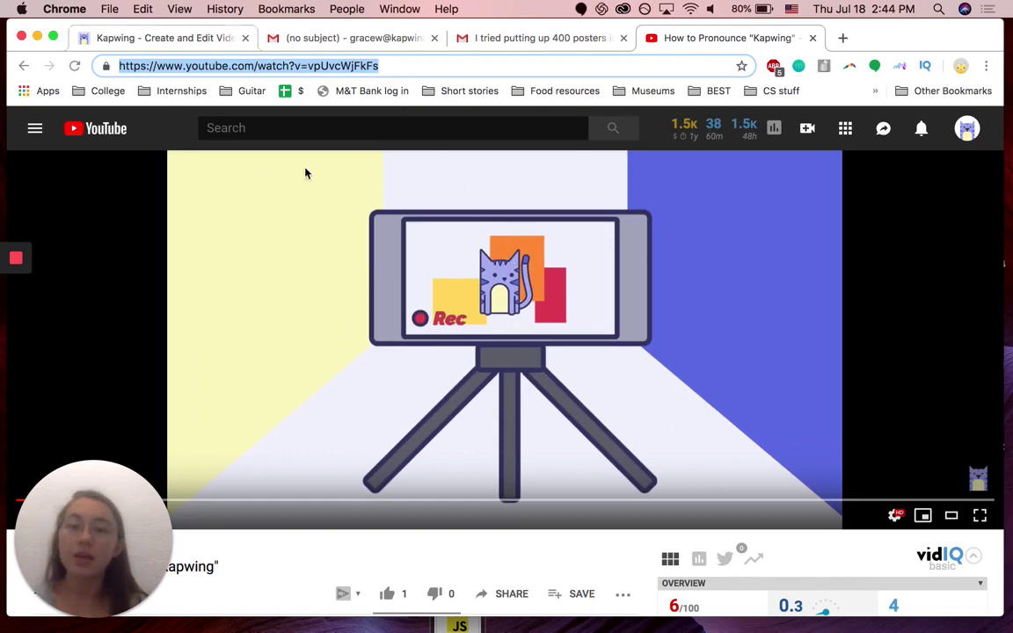
key("super+1")
left_click(537, 413)
key("super+v")
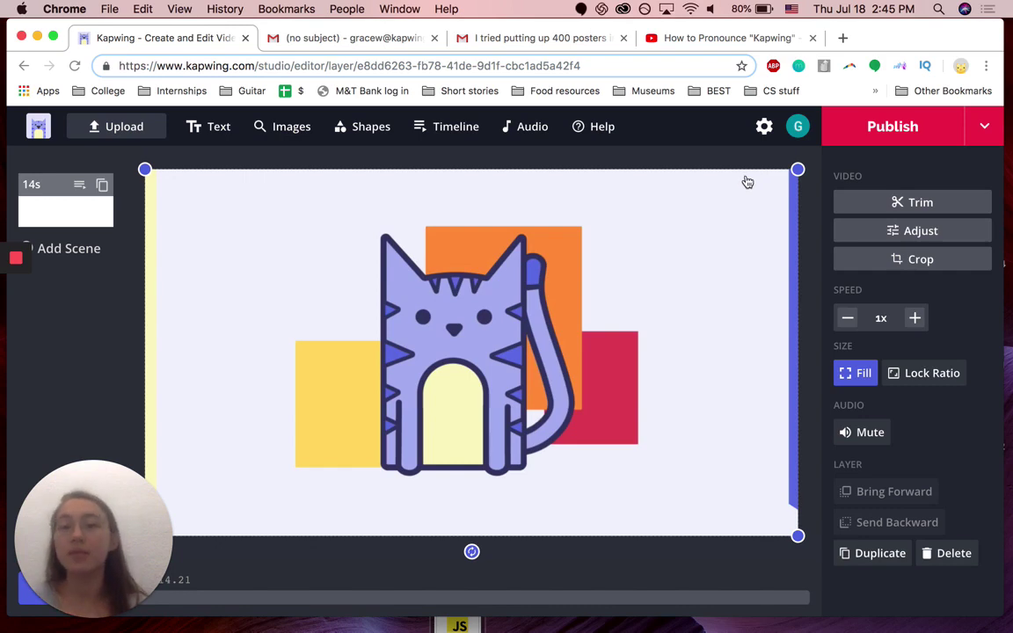
- Deselect the video layer to reveal the 16:9 scene with a #ffffff background
left_click(245, 165)
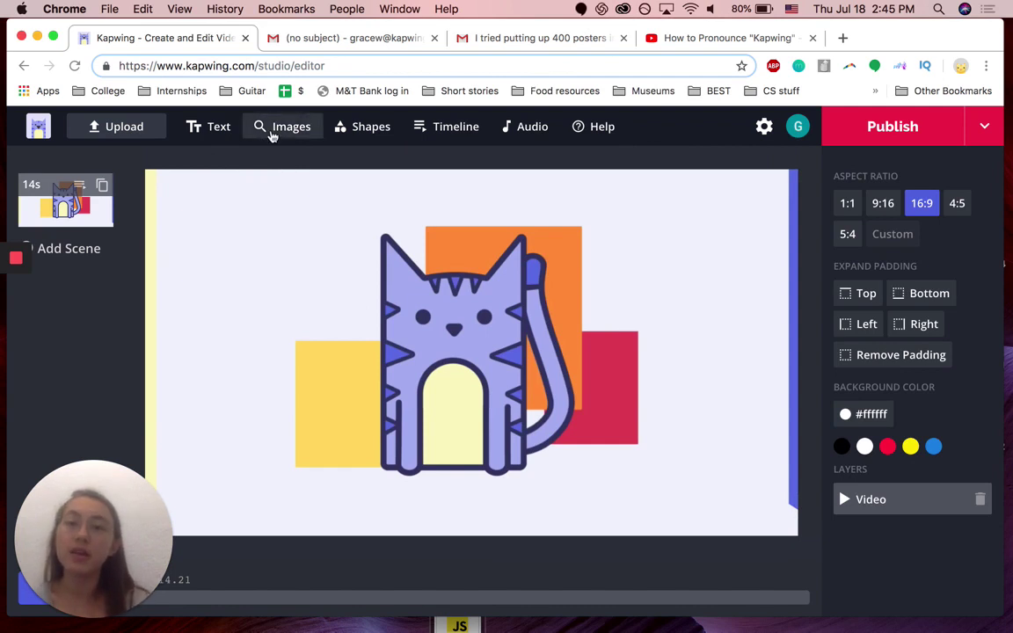
- Search images for 'youtube button png' and add the red play-button result to the canvas
left_click(273, 134)
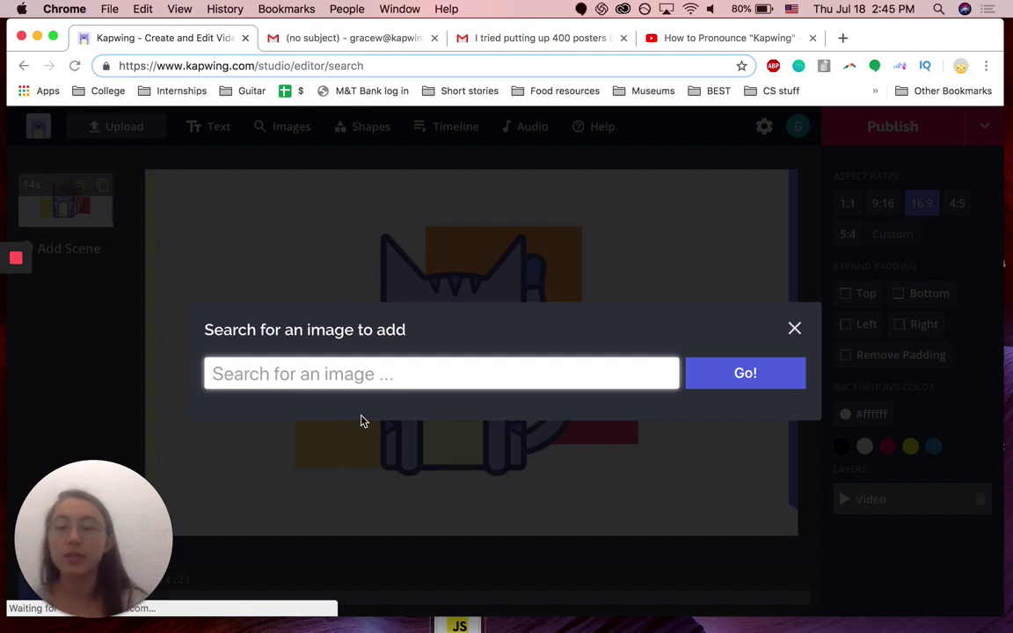
type("youtube ")
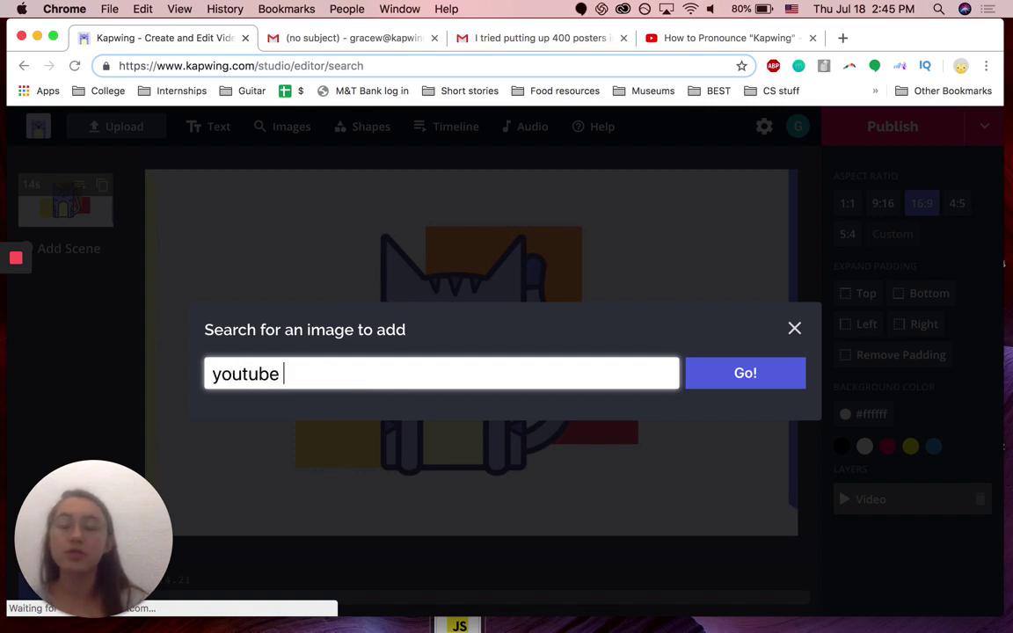
type("button png")
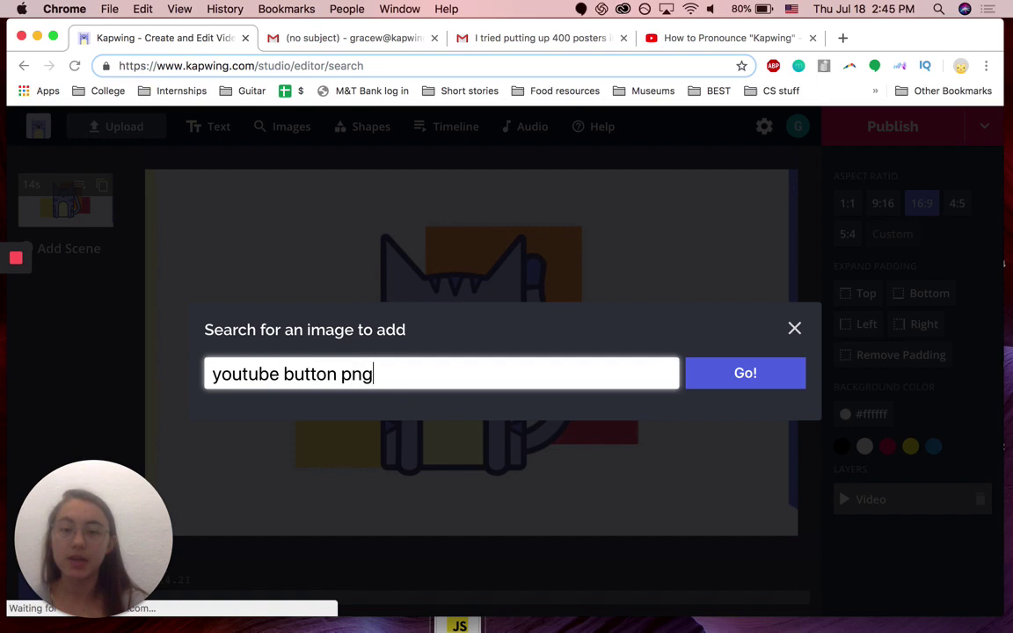
key("Return")
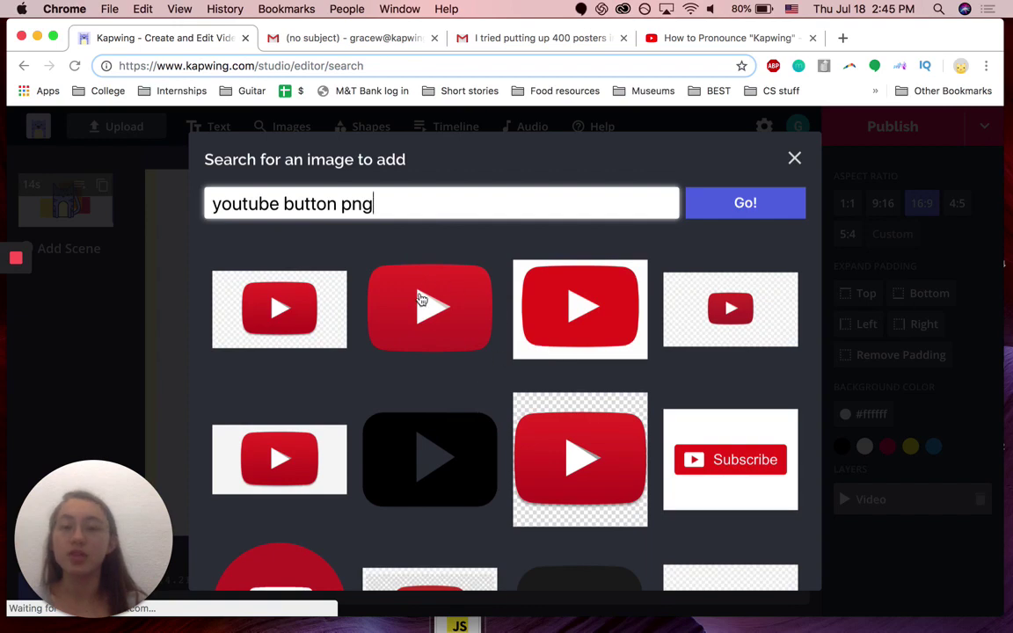
left_click(449, 314)
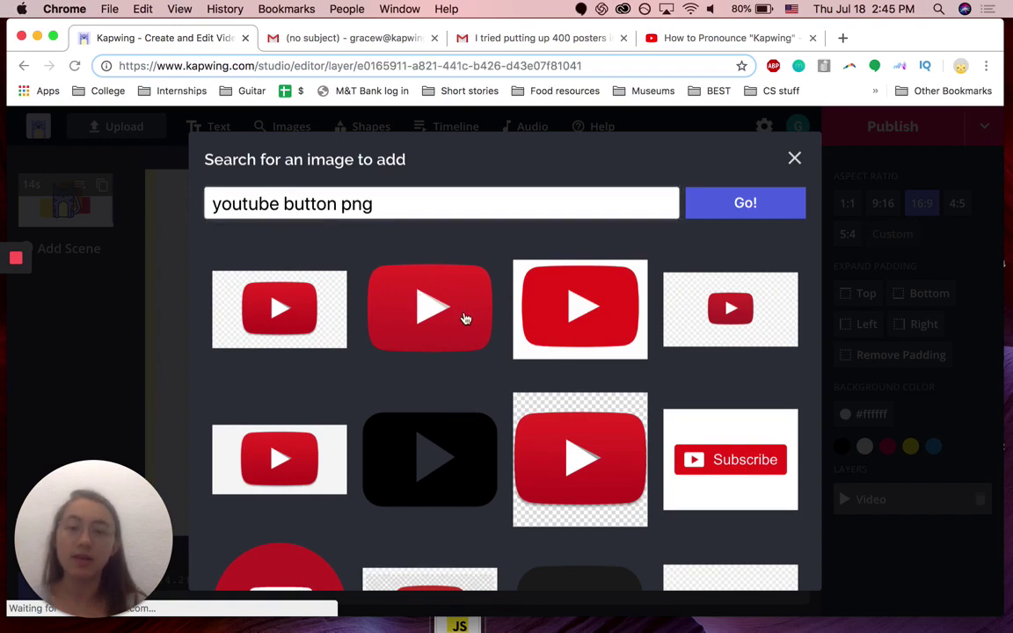
- Resize the play button, centre it over the cat animation, and preview playback
left_click_drag(654, 169, 423, 391)
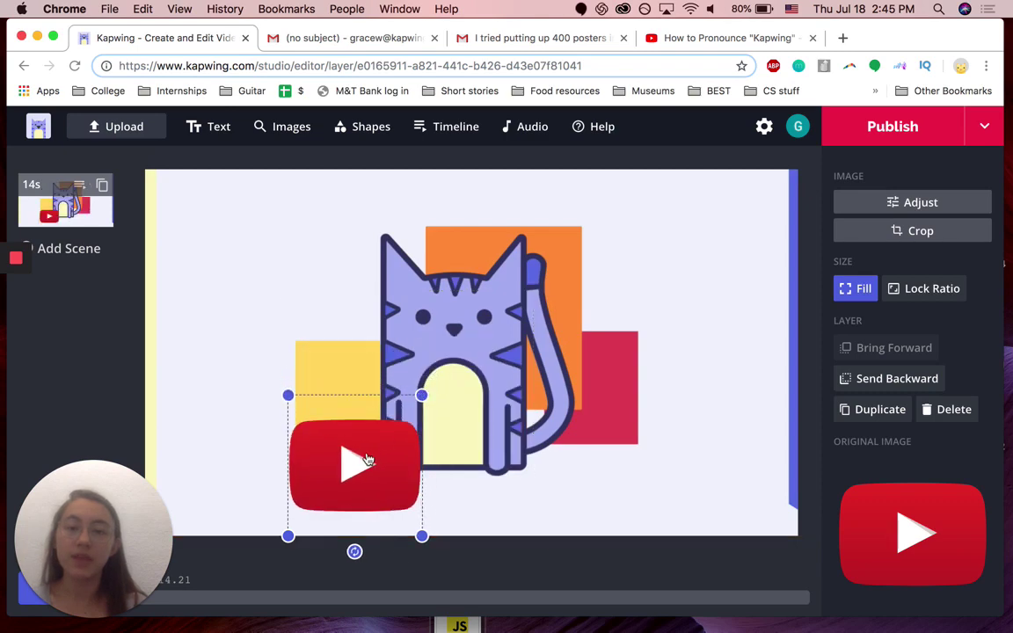
left_click_drag(367, 454, 483, 352)
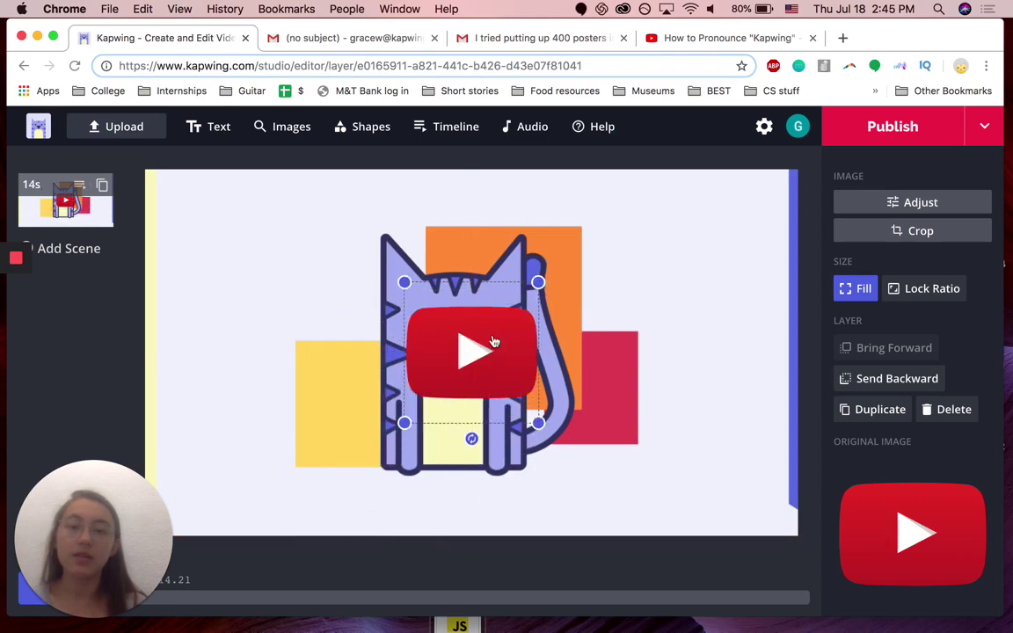
left_click_drag(538, 291, 509, 318)
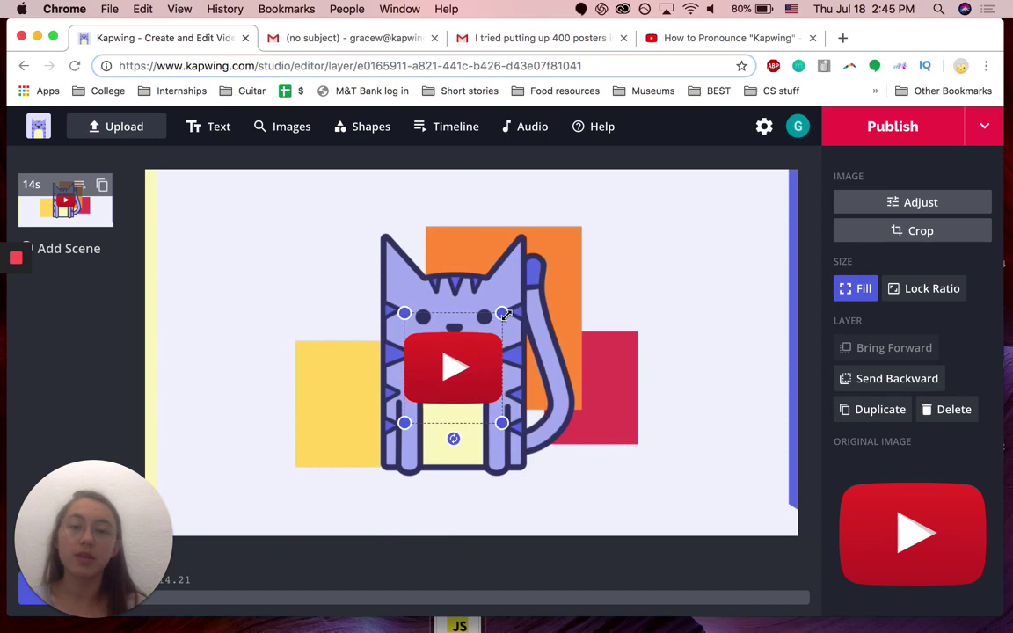
mouse_move(469, 370)
left_mouse_down()
mouse_move(480, 370)
mouse_move(475, 358)
left_mouse_up()
left_click_drag(123, 466, 117, 410)
left_click(44, 597)
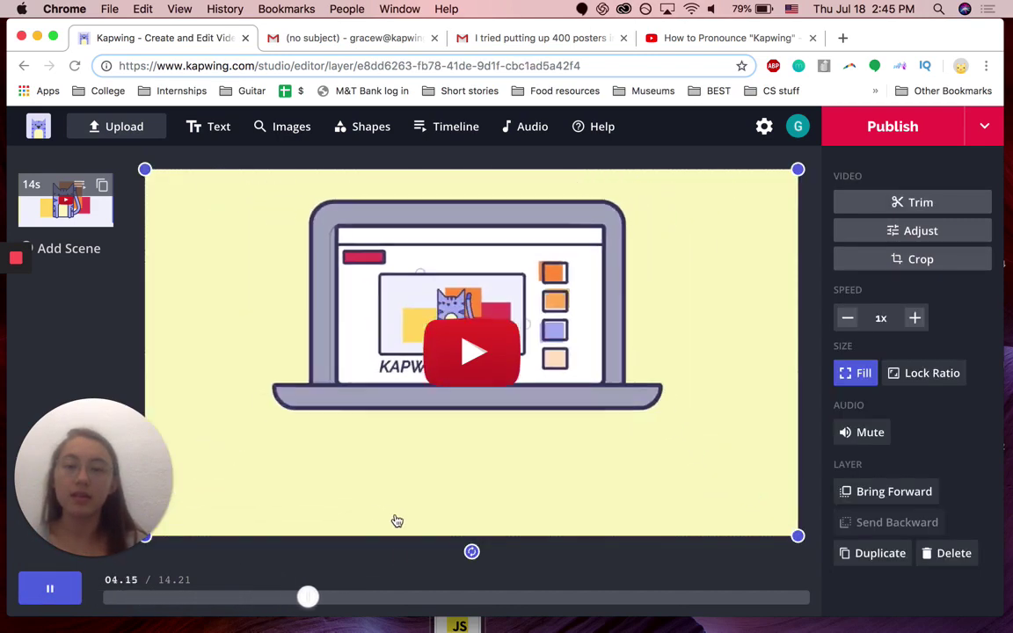
- Pause the preview and publish the video with its play-button overlay
left_click(52, 598)
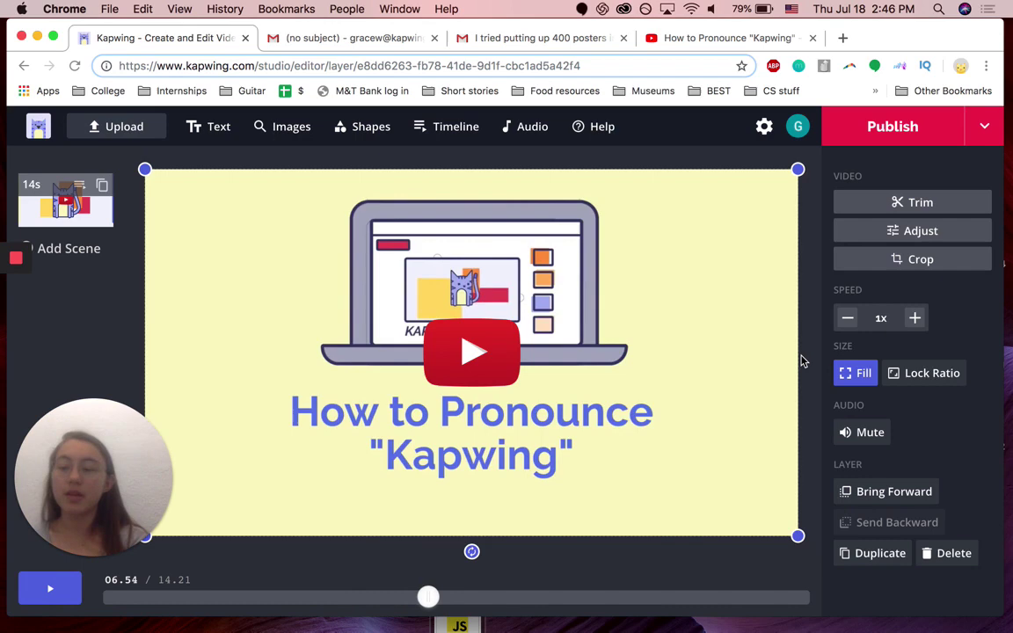
left_click(861, 130)
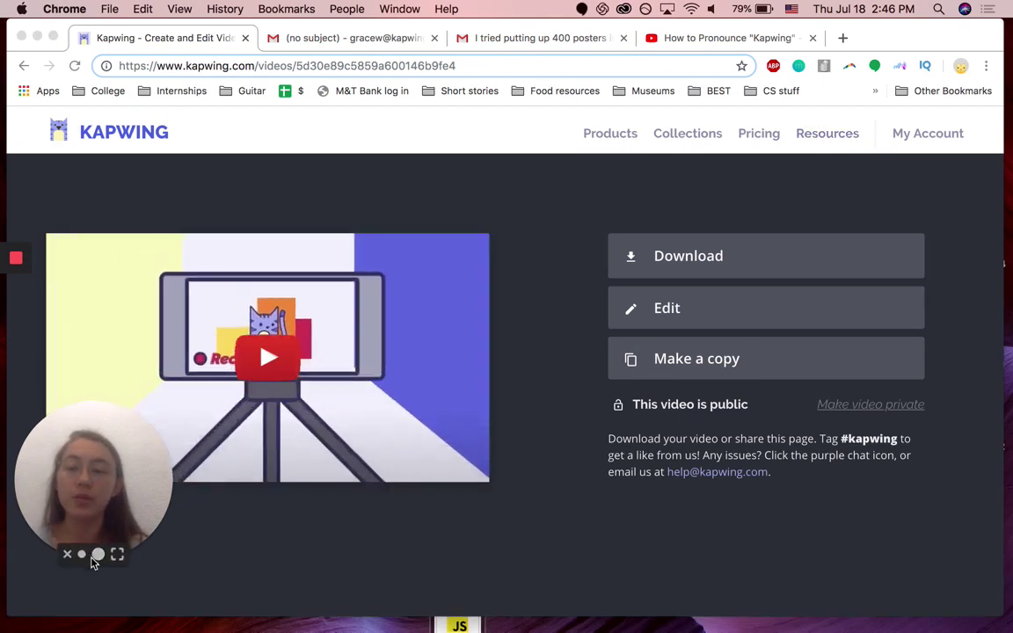
- Pause the finished play-button video, then go to the Kapwing Products page
mouse_move(16, 356)
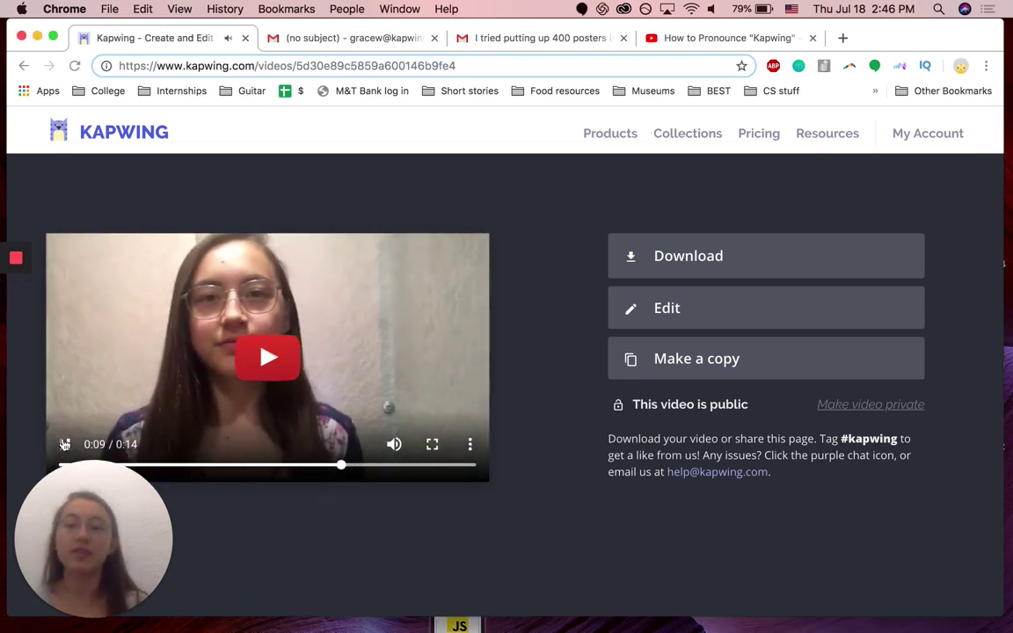
left_click(64, 443)
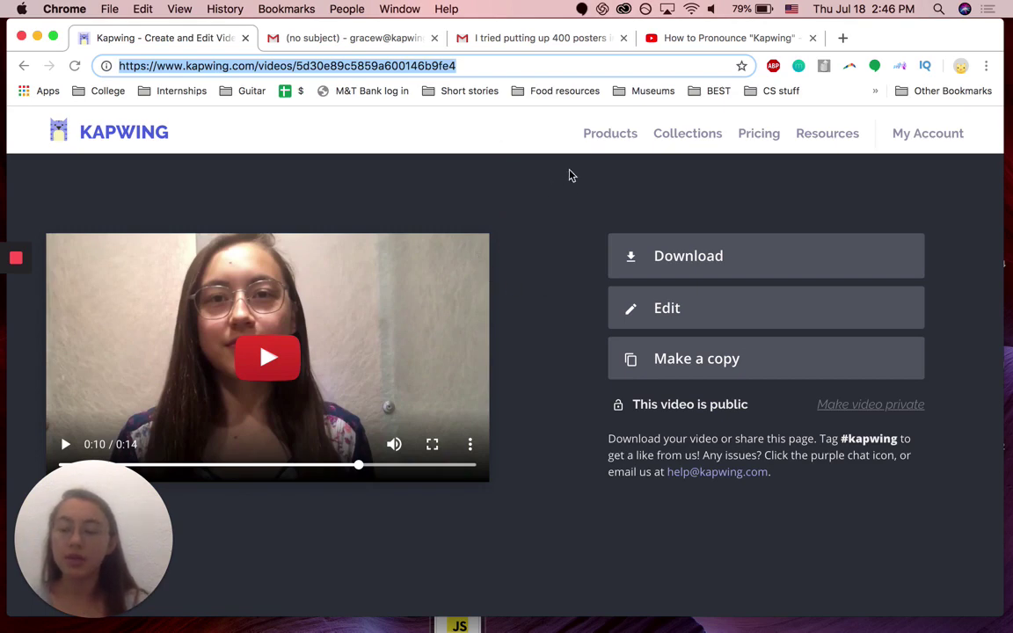
left_click(598, 138)
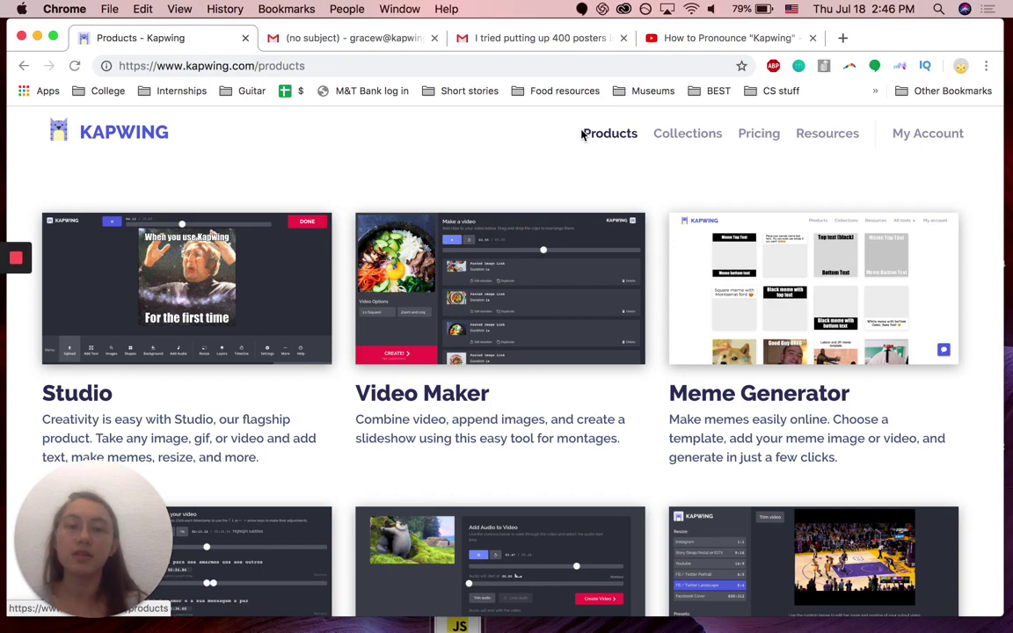
- Scroll through the Products page listing to locate the Convert Video tool
scroll(607, 268, "down", 10)
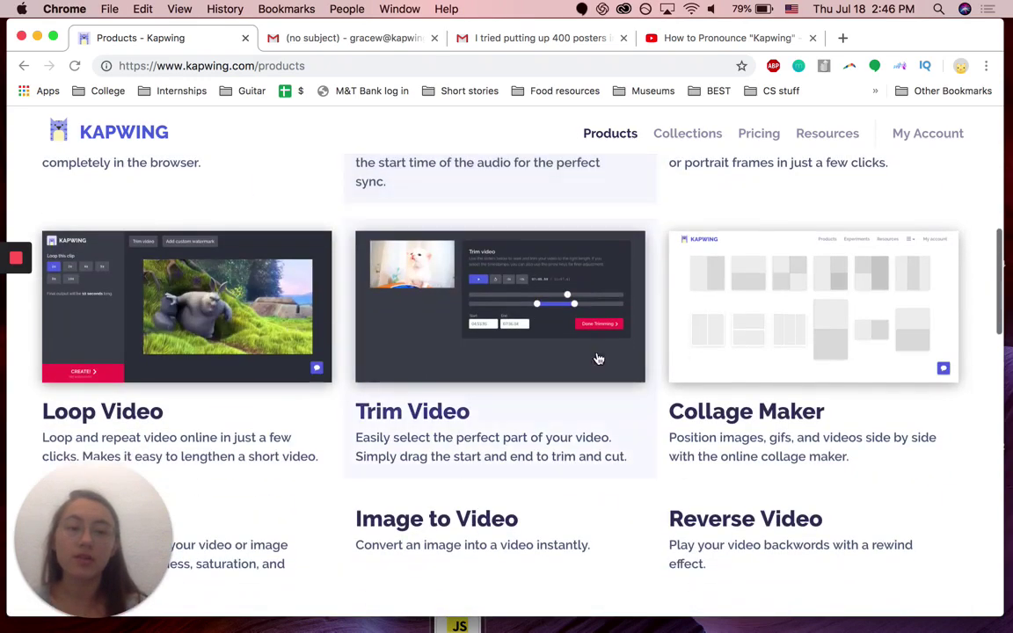
scroll(598, 358, "down", 5)
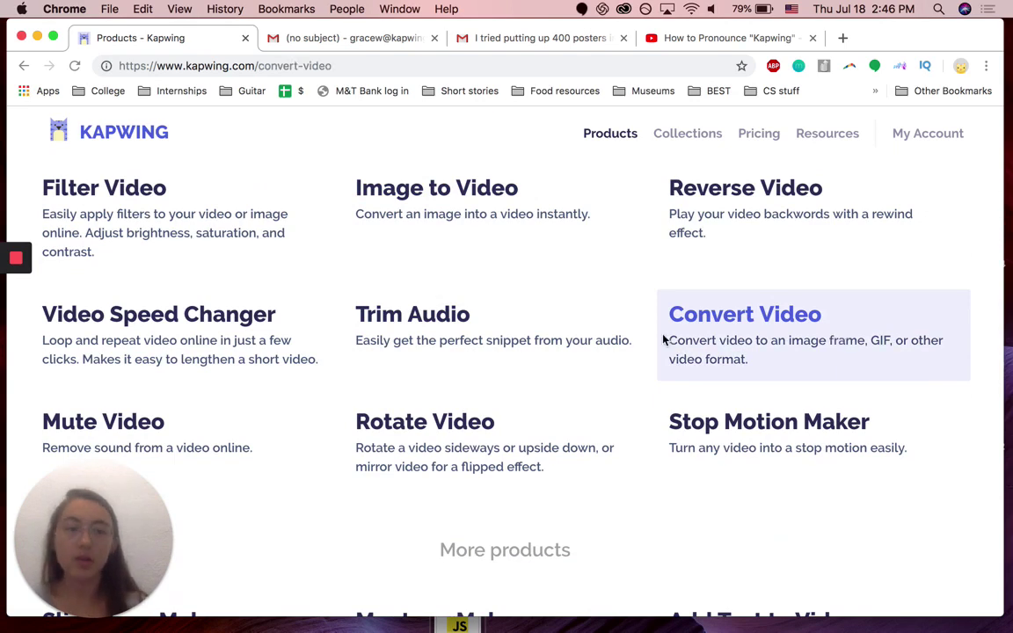
scroll(443, 441, "down", 2)
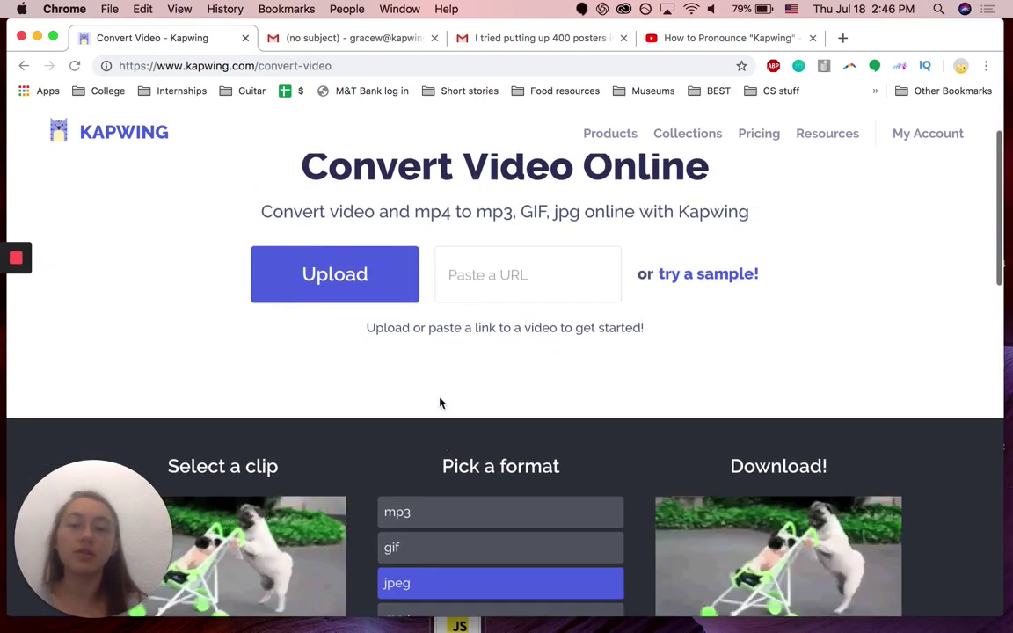
scroll(442, 403, "down", 3)
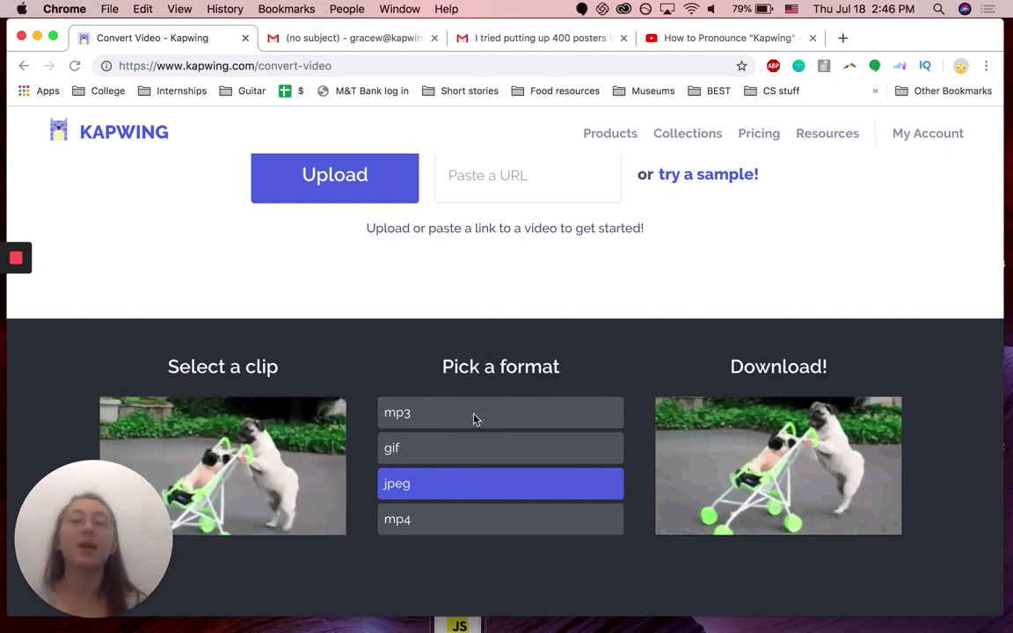
scroll(474, 419, "up", 4)
- Paste the published video's link into the converter and choose gif as output
left_click(476, 320)
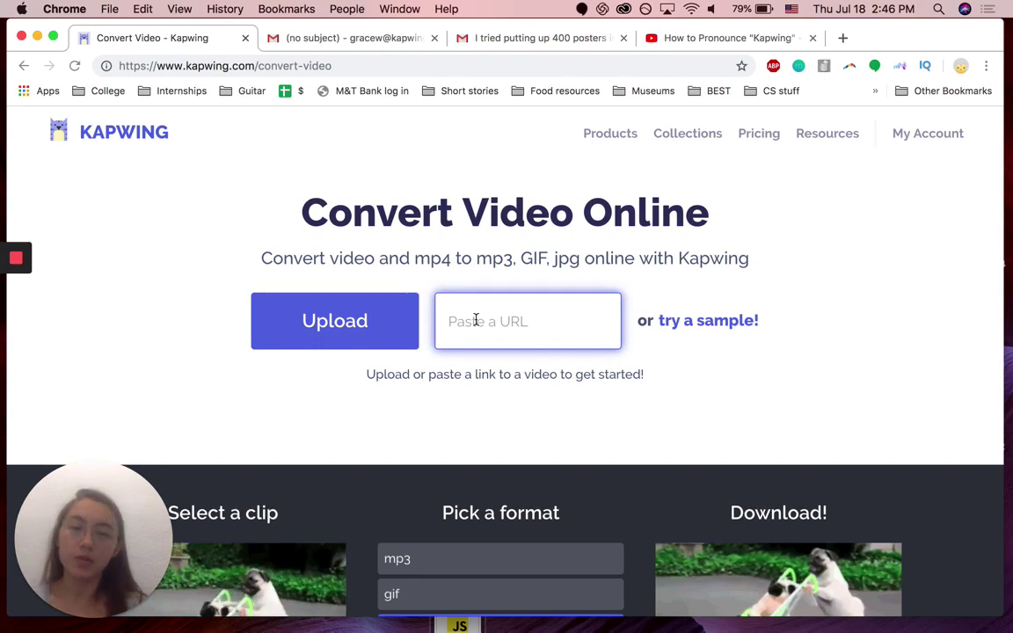
key("super+v")
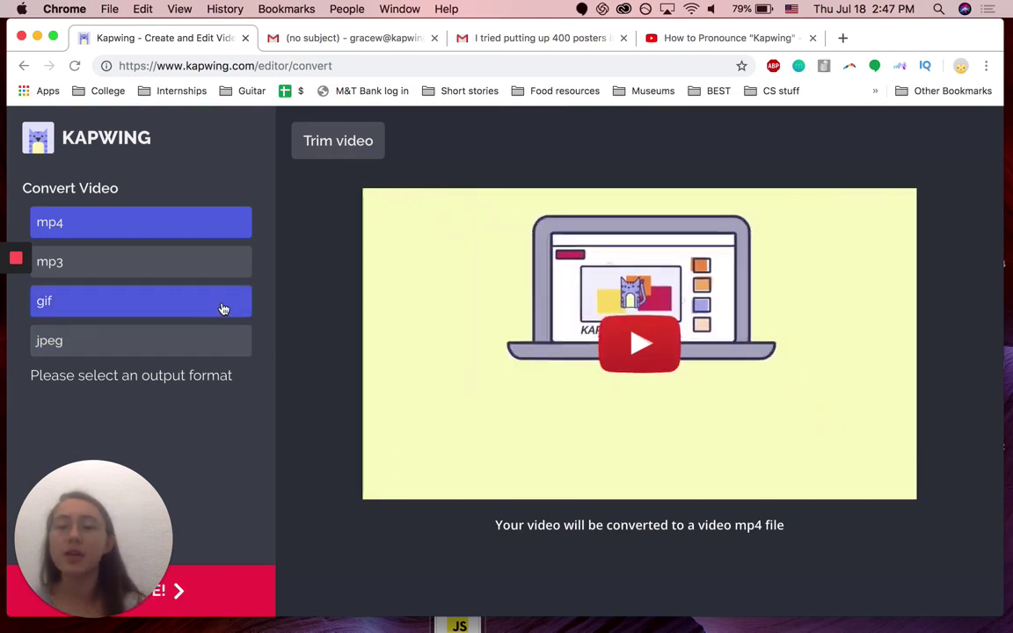
left_click(224, 309)
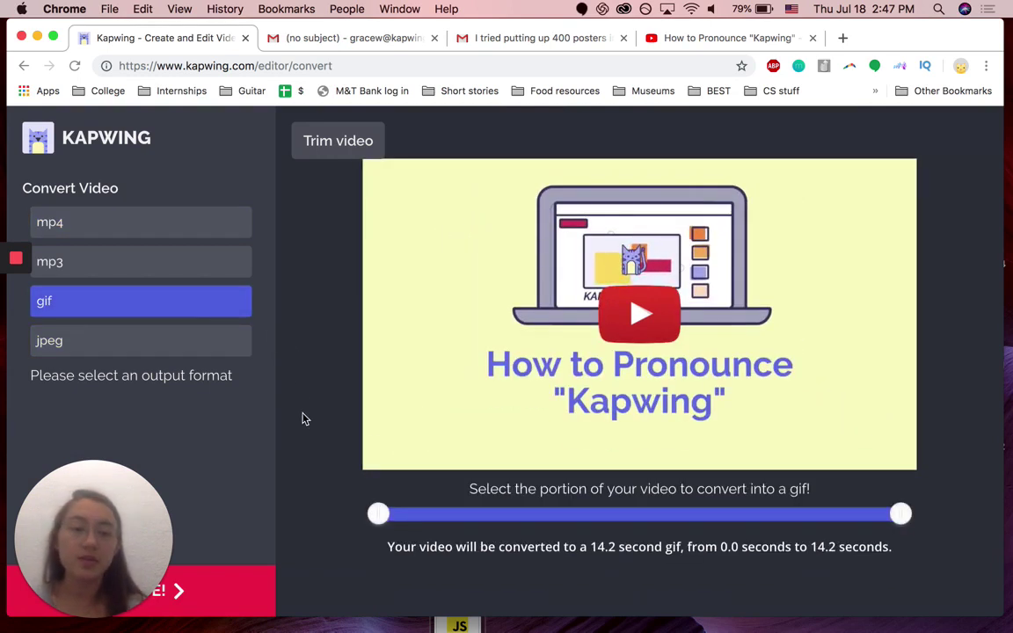
- Trim the GIF to 6.5–13.1 seconds and create it
left_click(378, 514)
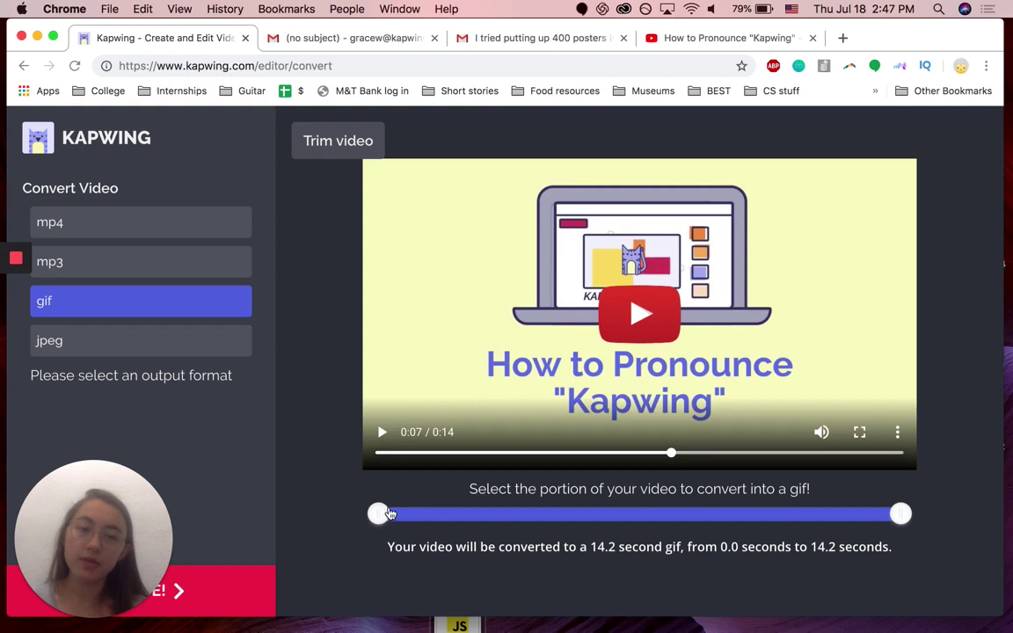
left_click_drag(585, 505, 692, 508)
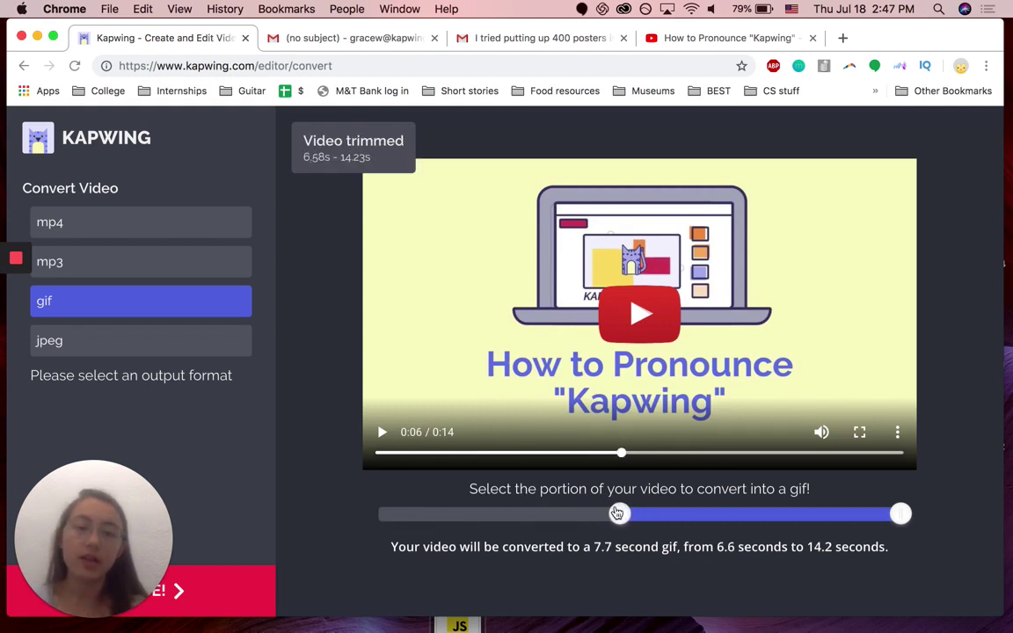
left_click_drag(615, 514, 617, 514)
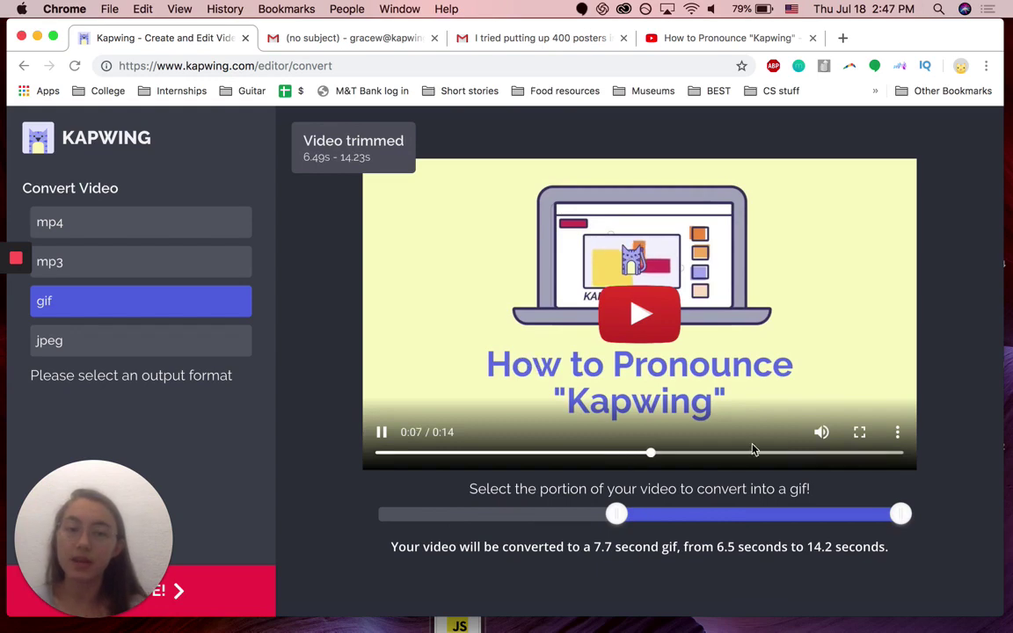
left_click_drag(900, 515, 869, 516)
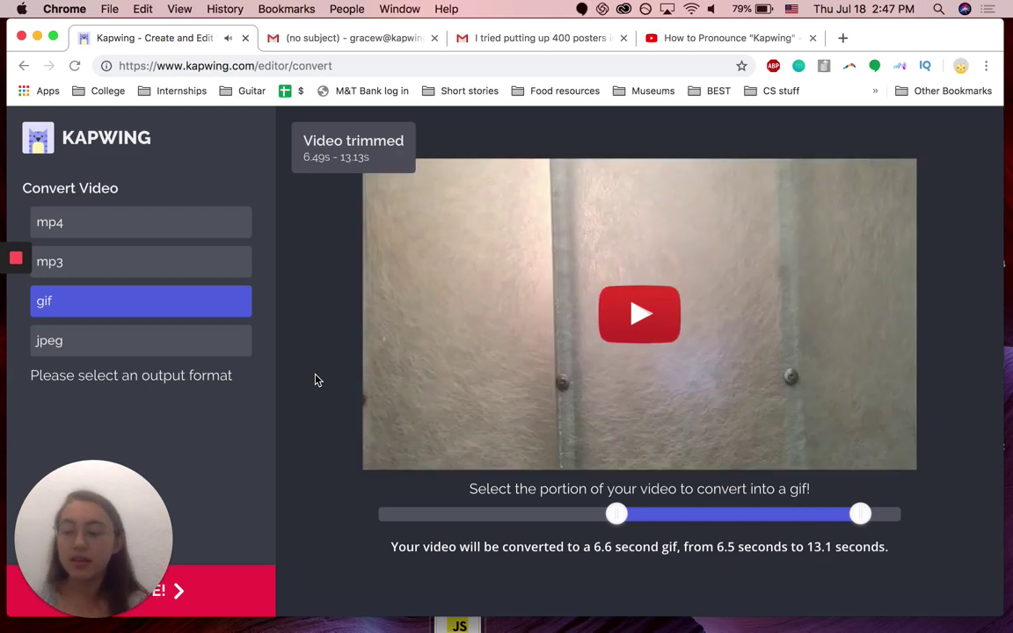
left_click_drag(79, 534, 75, 479)
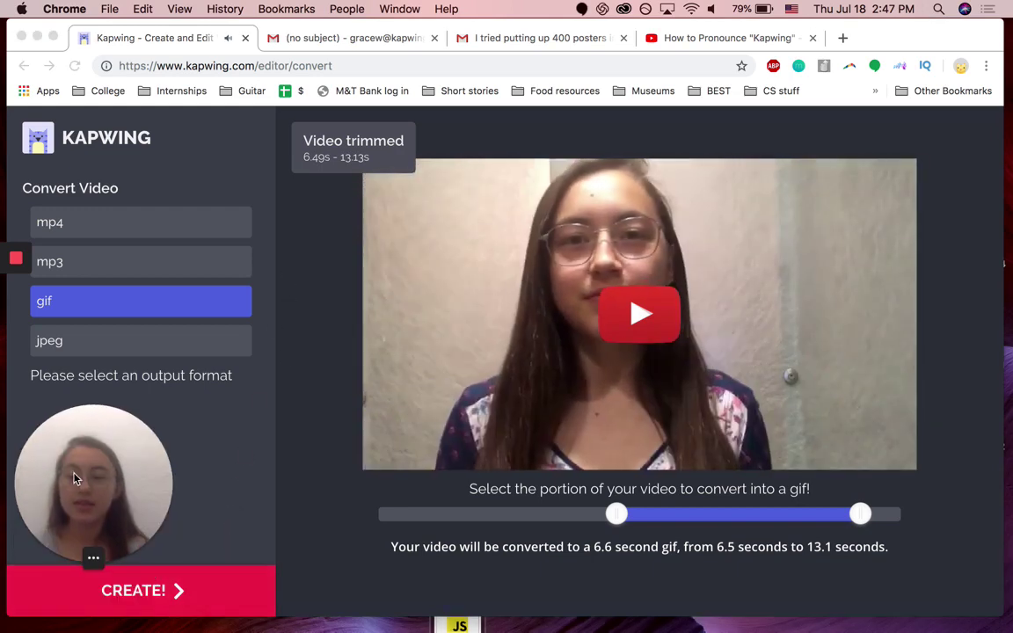
left_click(249, 546)
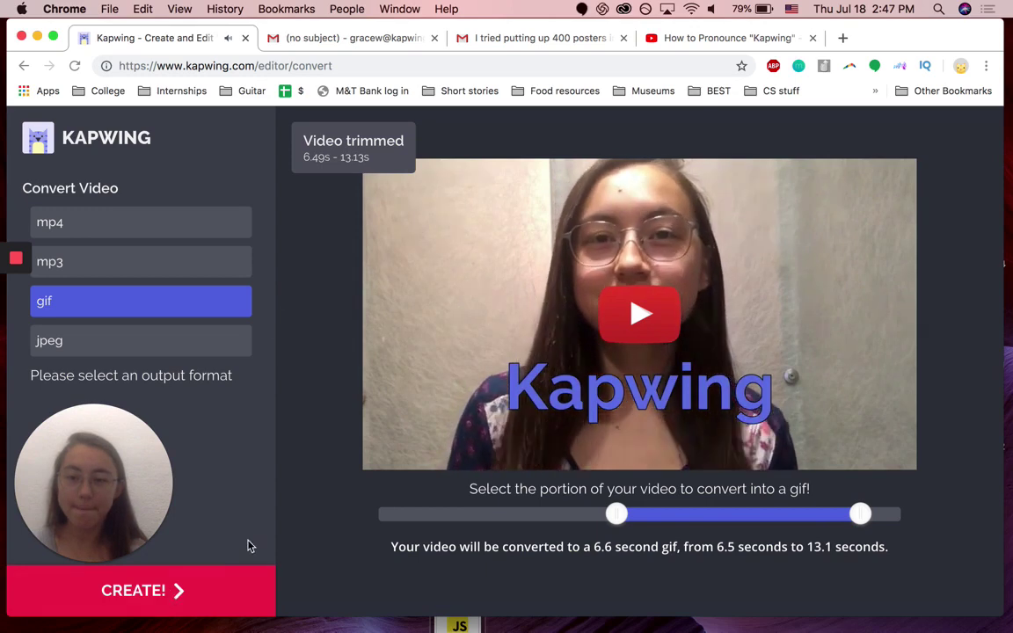
left_click(185, 592)
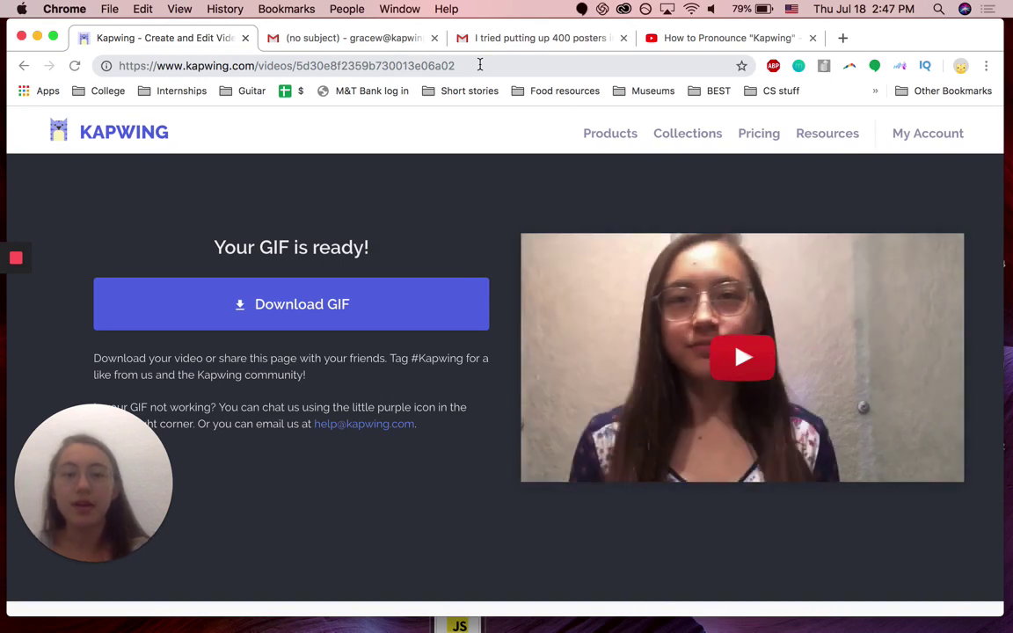
- Download the finished GIF and return to the Gmail tab
left_click(481, 65)
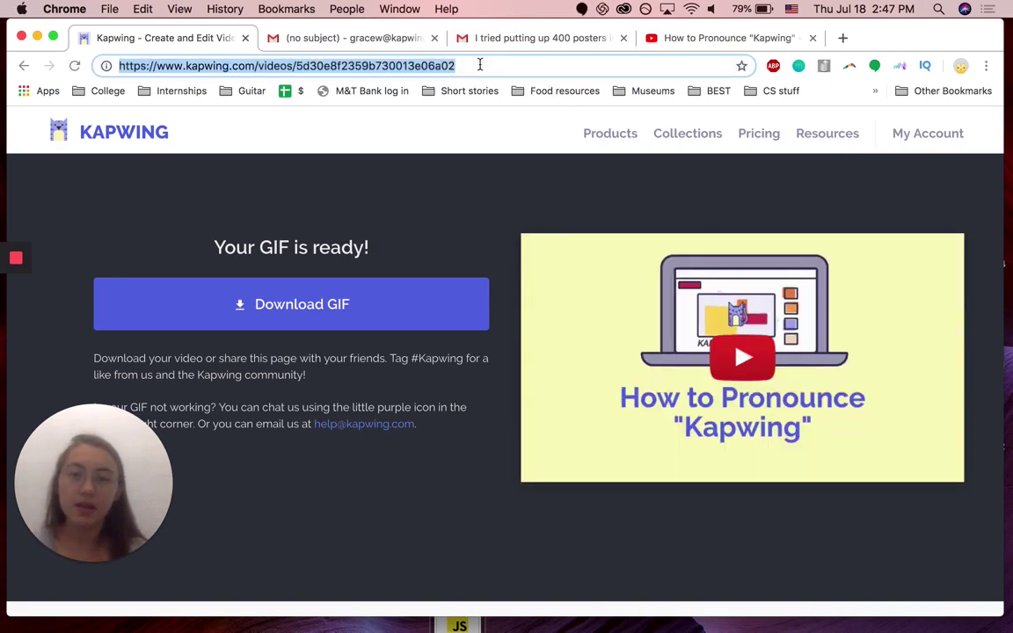
left_click(394, 310)
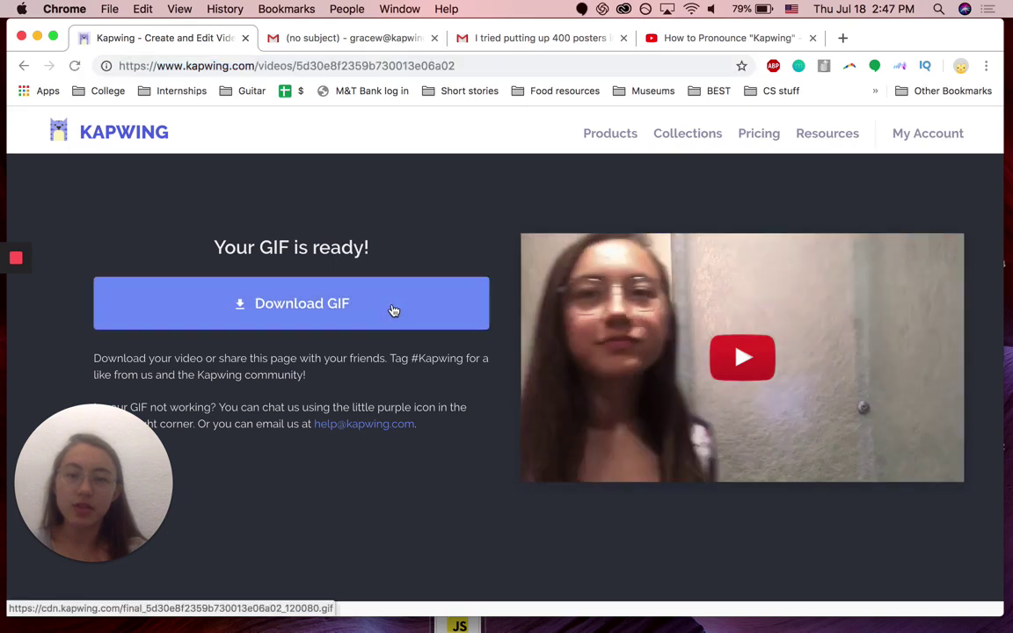
left_click(504, 39)
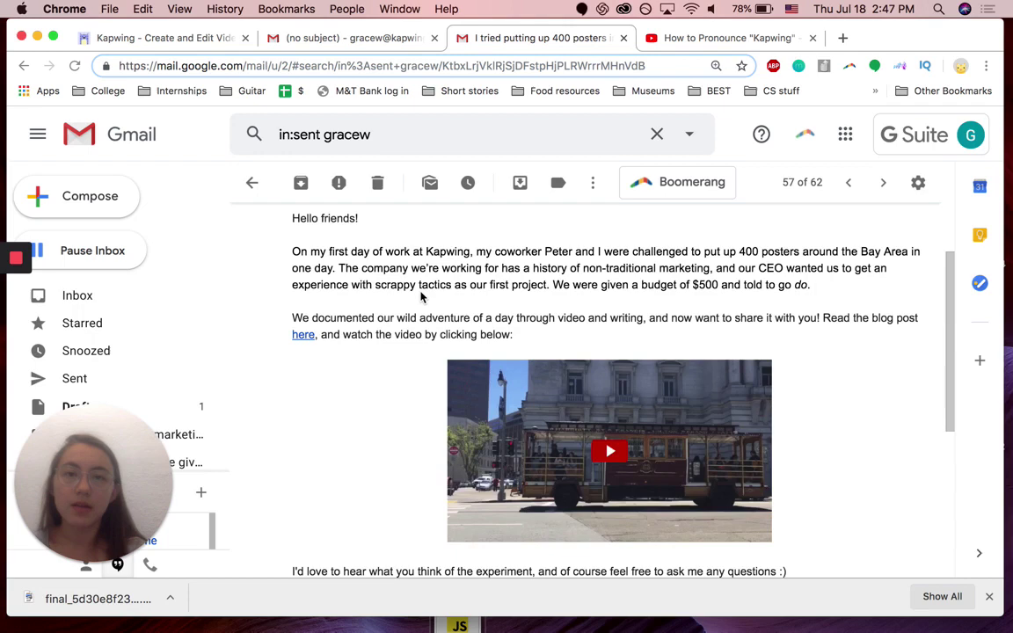
- Start a new draft and upload the downloaded GIF from Downloads inline
left_click(90, 195)
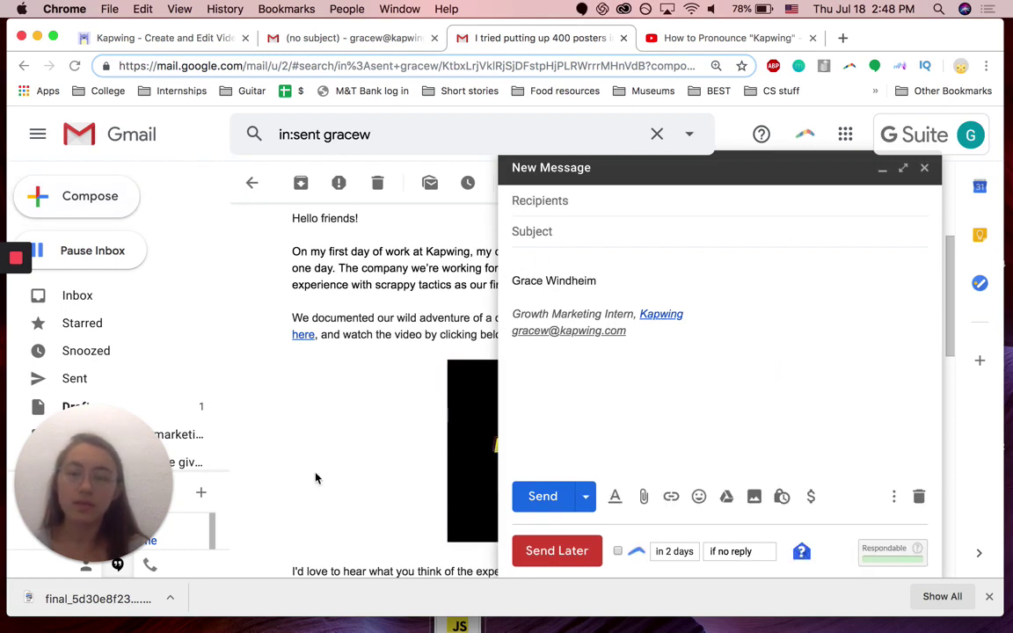
key("Return")
key("Return")
key("Return")
key("Return")
key("Return")
key("Return")
key("Return")
key("Return")
key("Return")
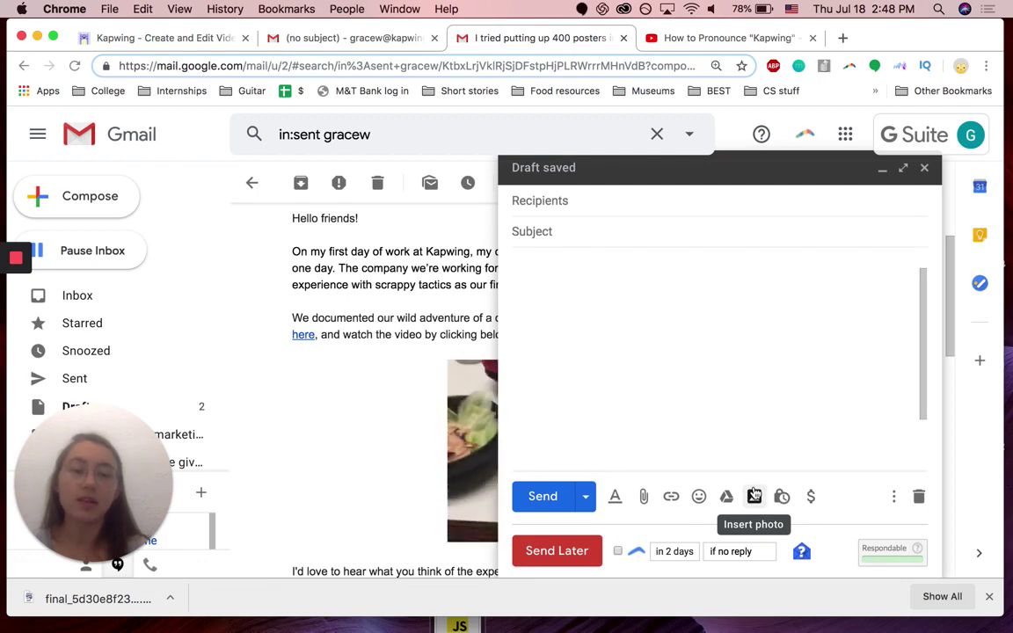
left_click(756, 498)
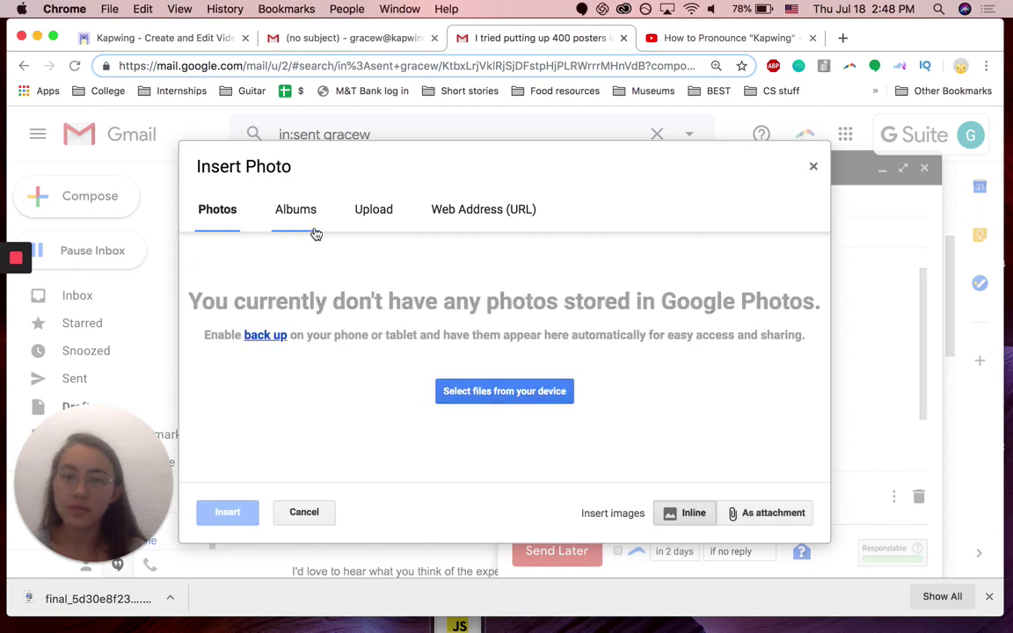
left_click(479, 392)
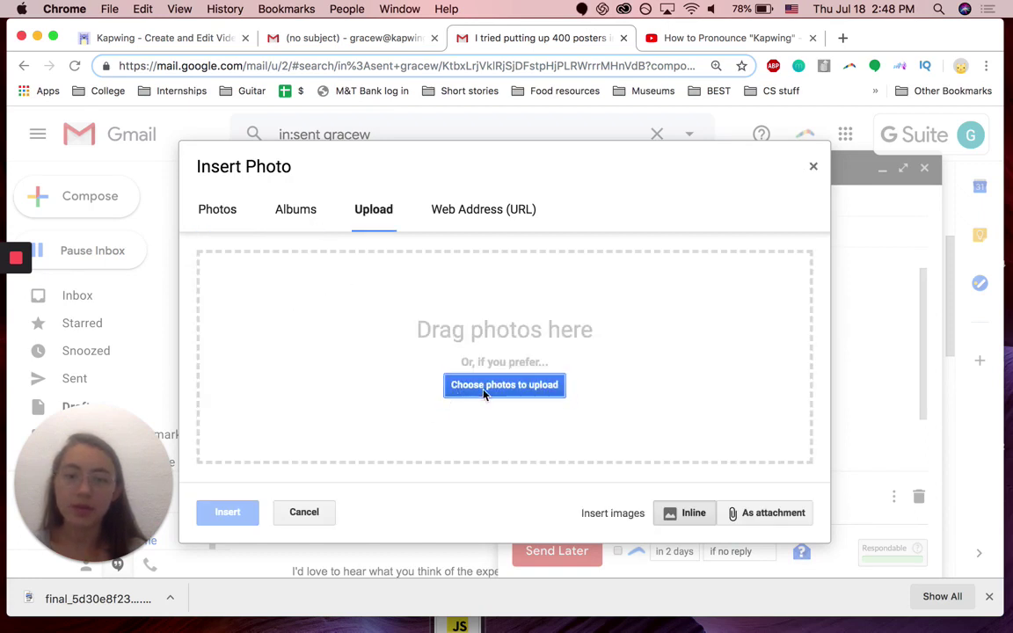
left_click(525, 391)
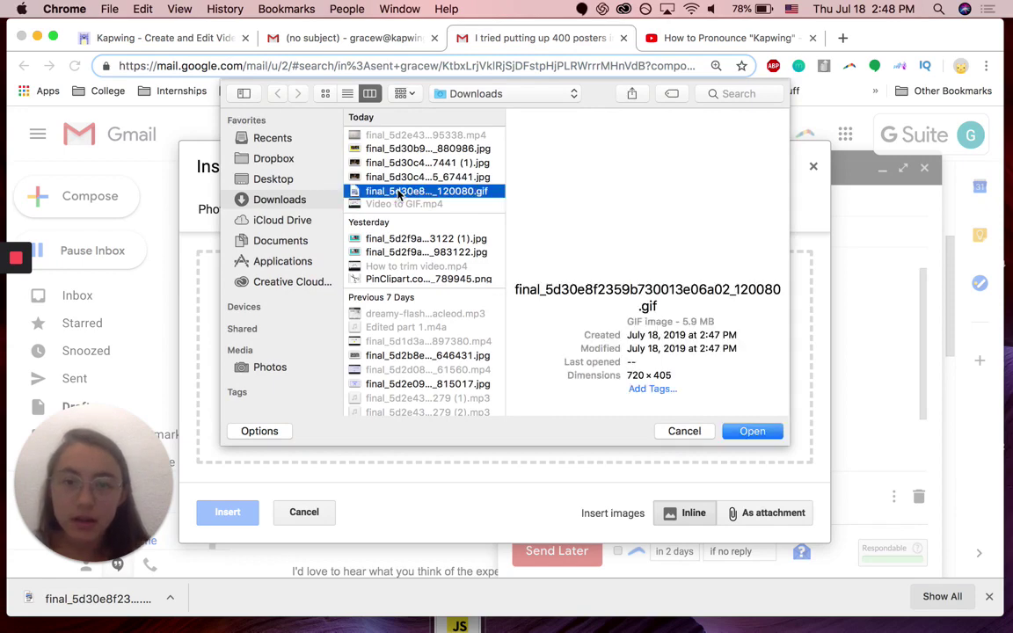
double_click(398, 191)
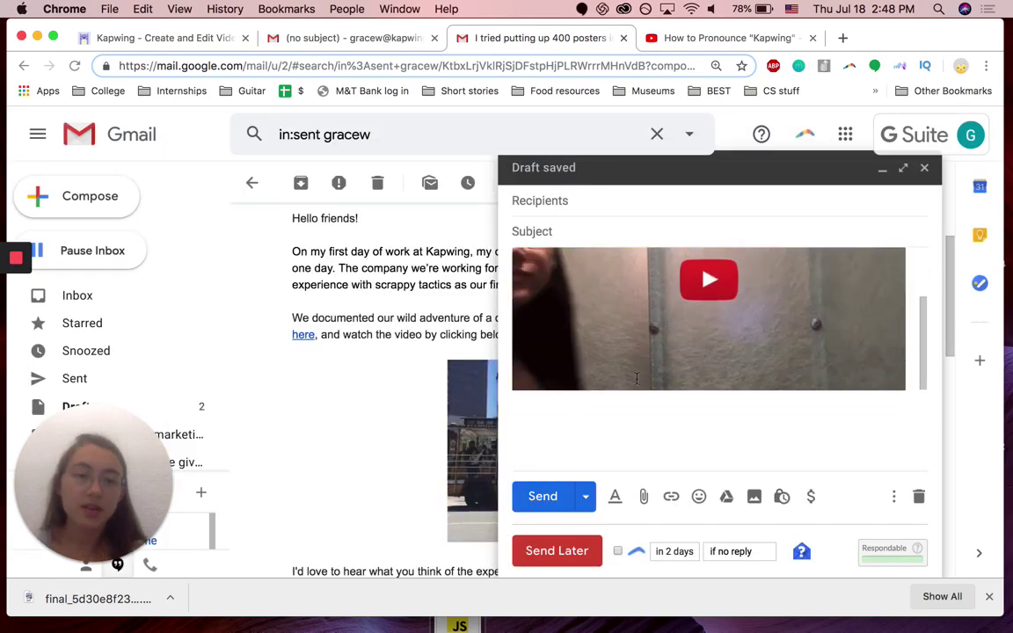
- Expand the draft window, hide the formatting toolbar and close the downloads shelf
left_click(904, 169)
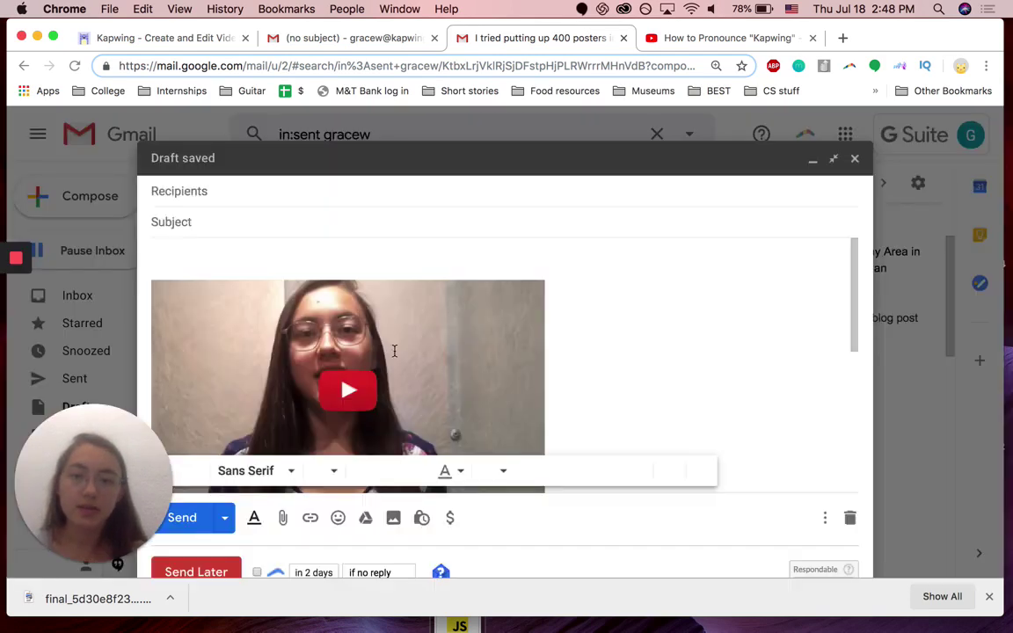
left_click(254, 464)
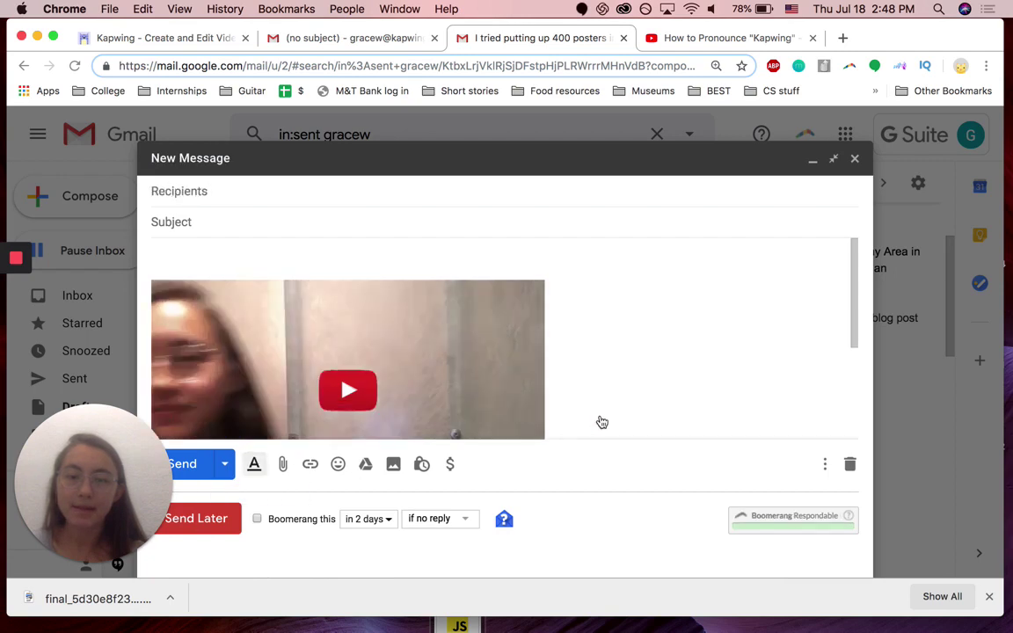
scroll(611, 380, "down", 1)
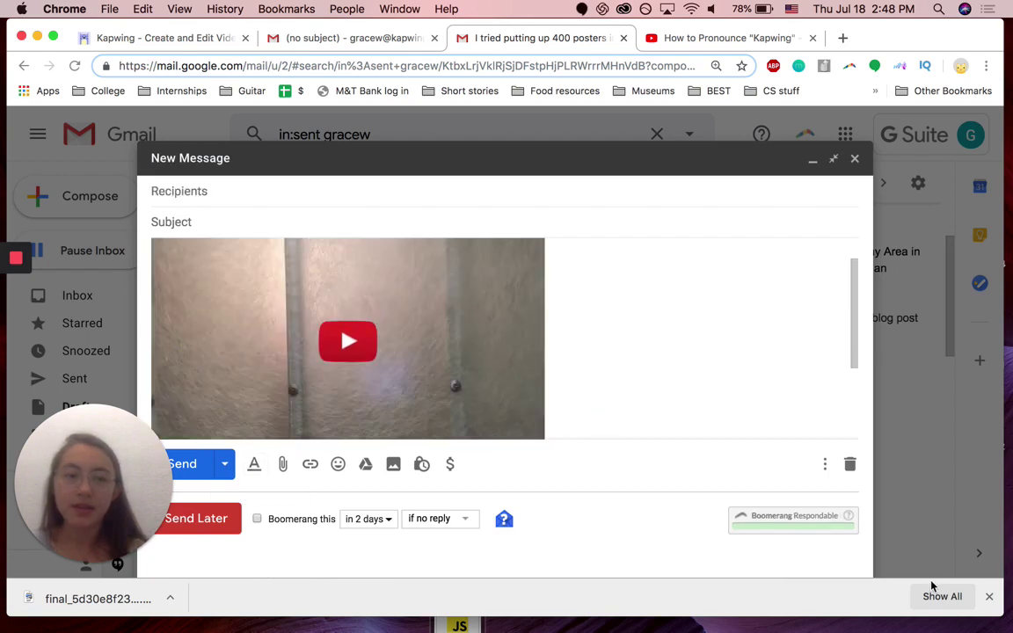
left_click(988, 599)
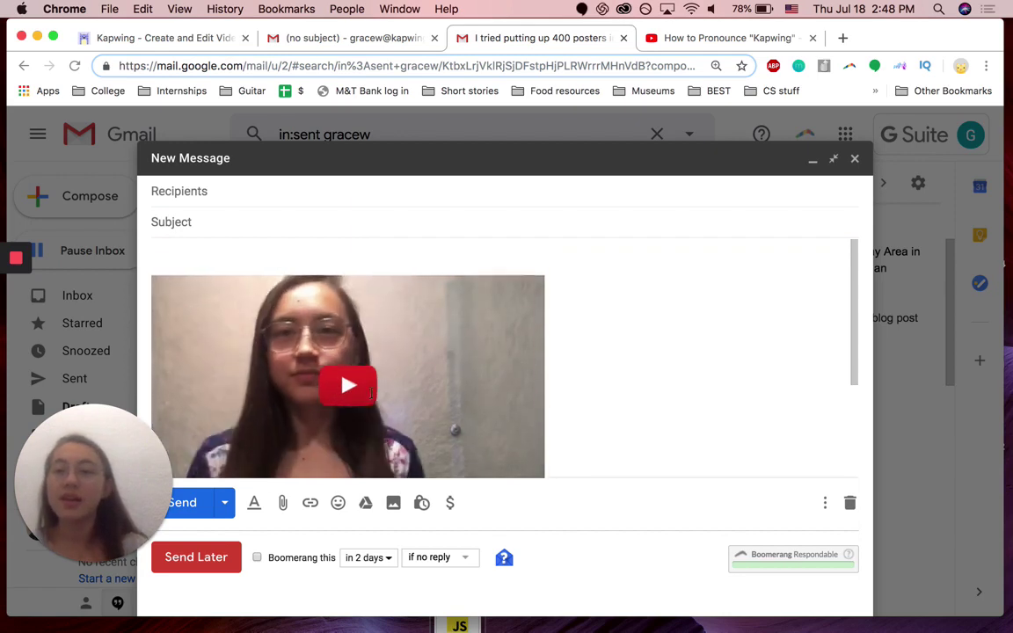
scroll(372, 394, "down", 1)
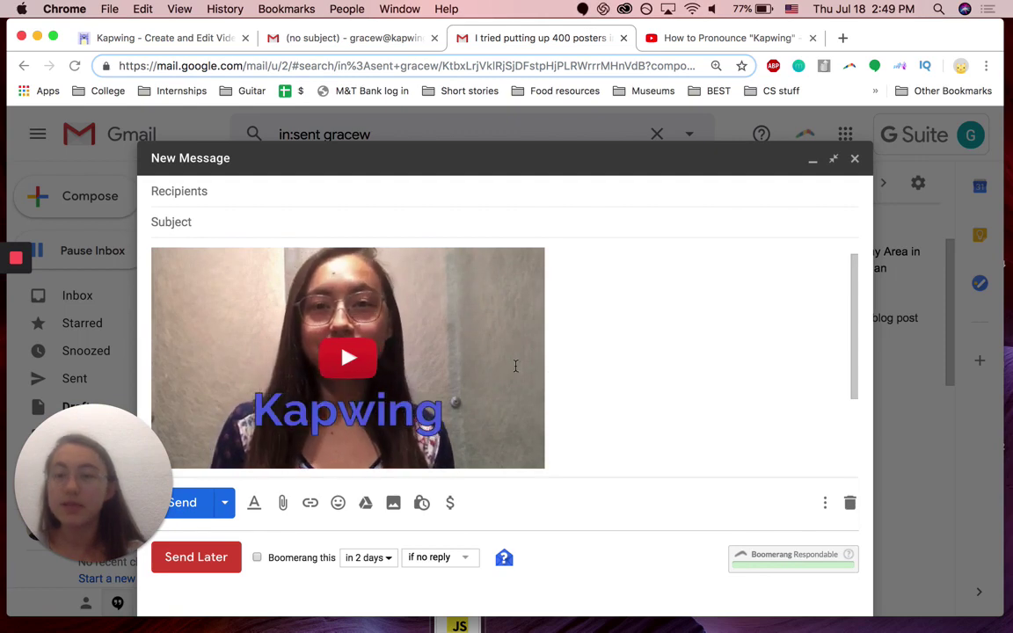
- Link the inline GIF to the How to Pronounce Kapwing YouTube video's URL
left_click(284, 366)
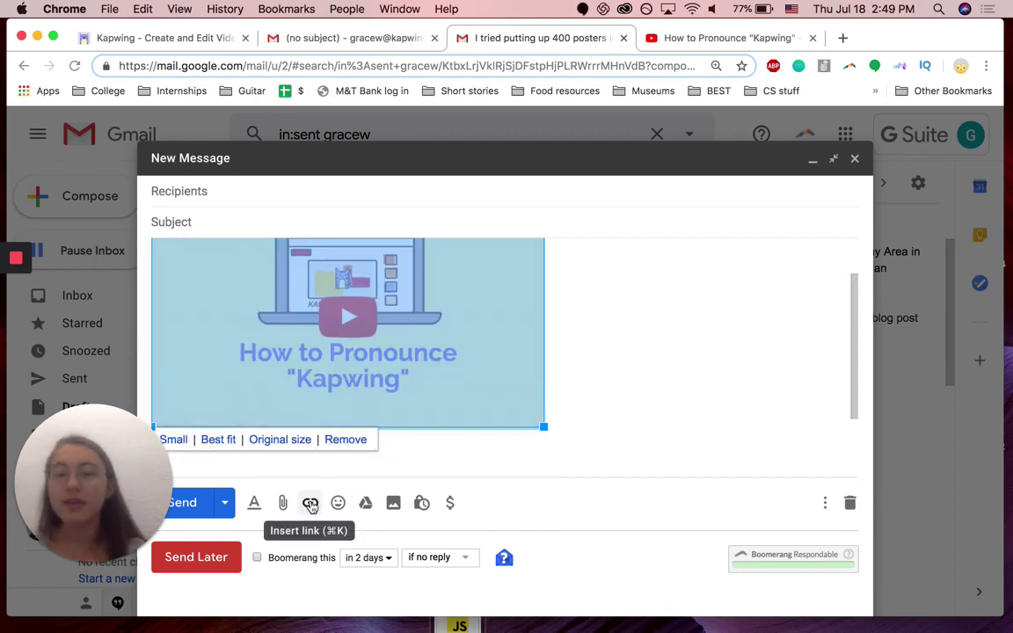
left_click(459, 428)
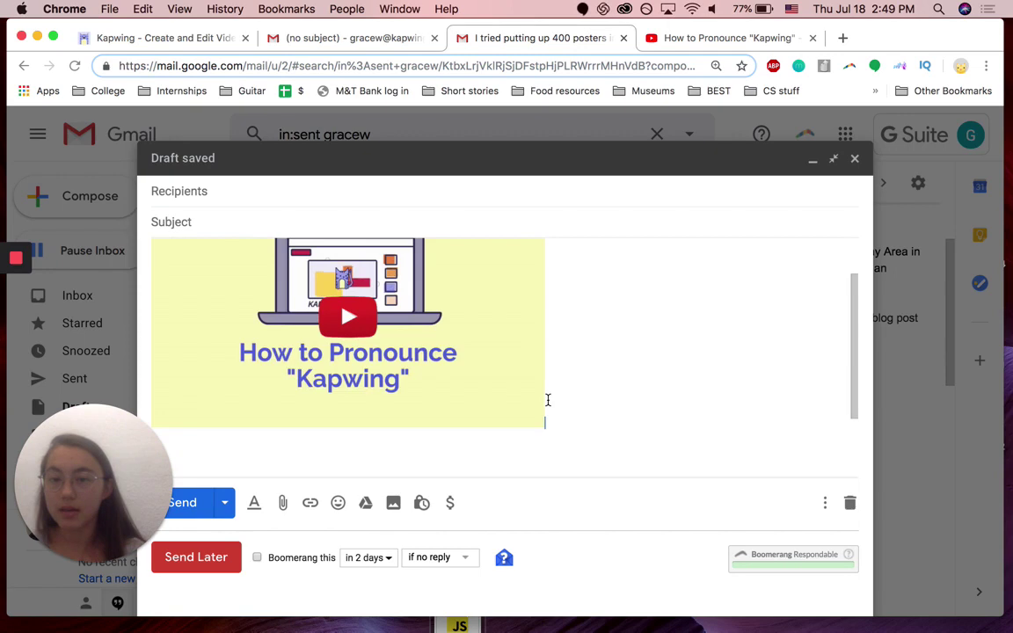
left_click(510, 392)
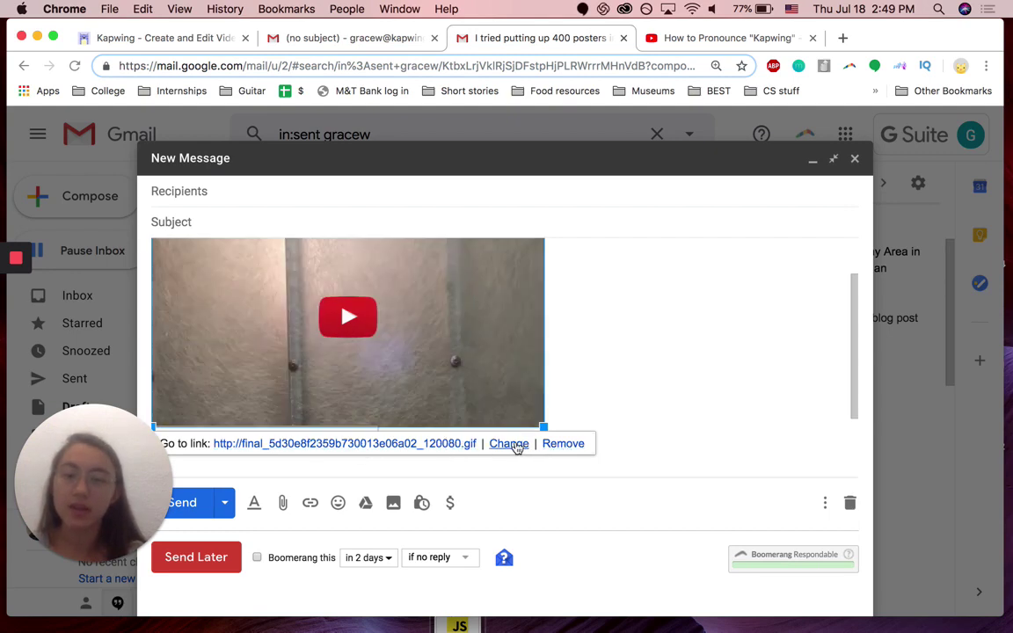
left_click(515, 444)
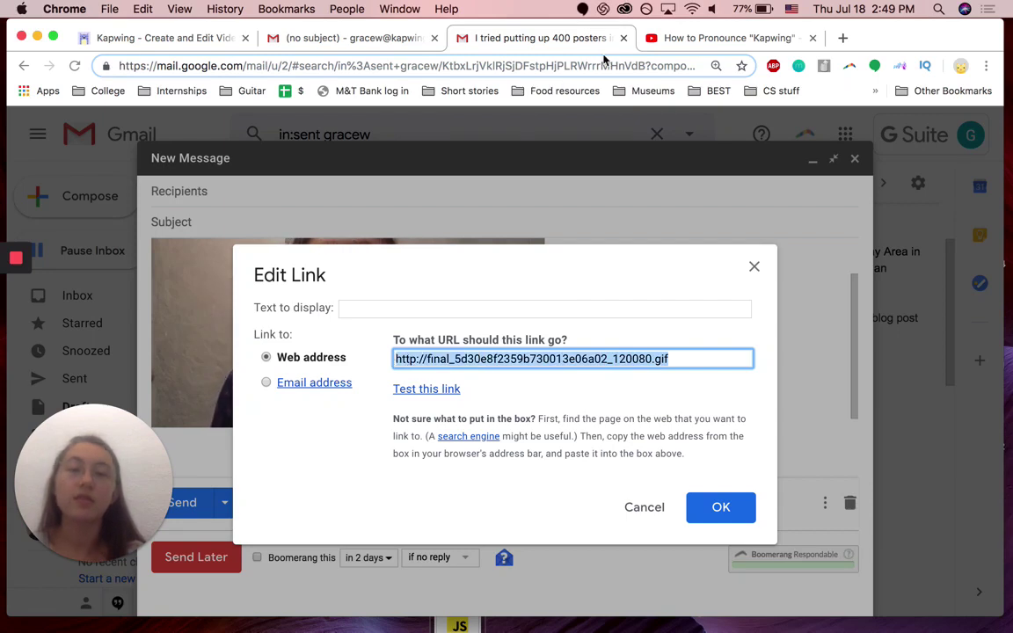
key("ctrl+Tab")
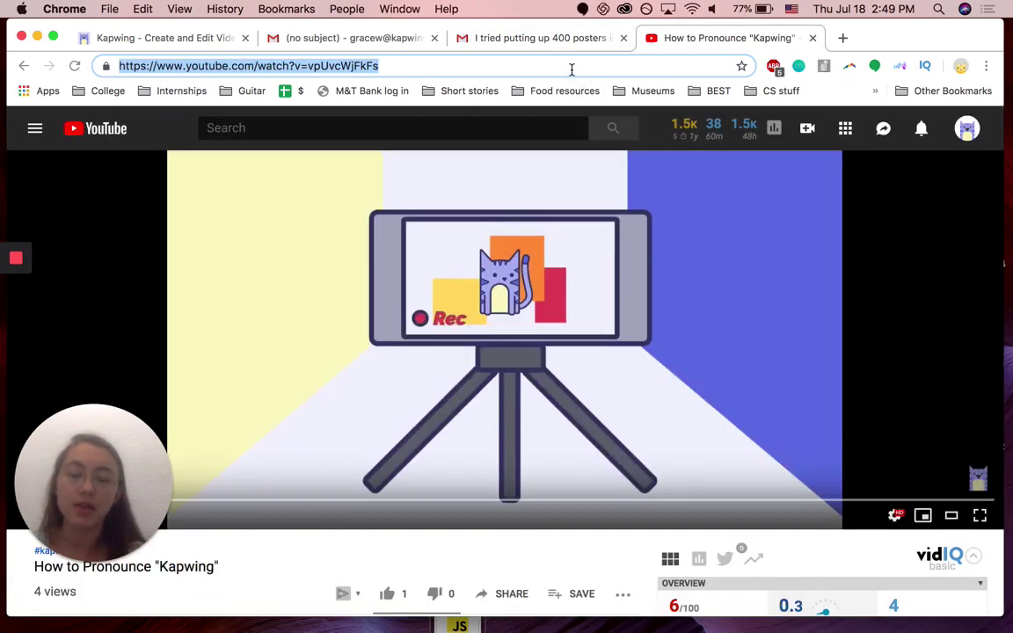
left_click(546, 40)
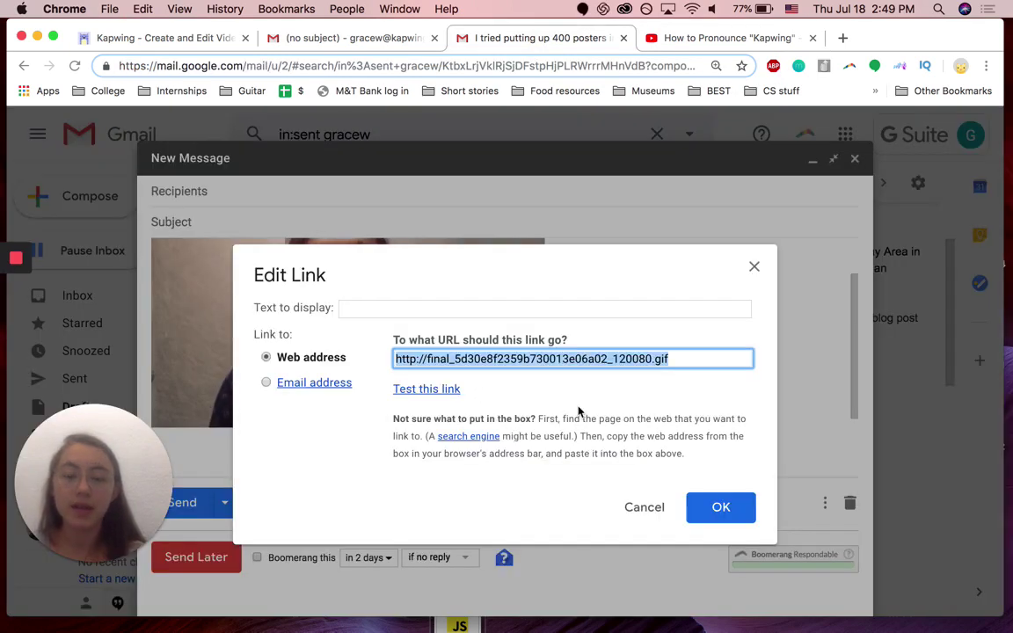
left_click(708, 507)
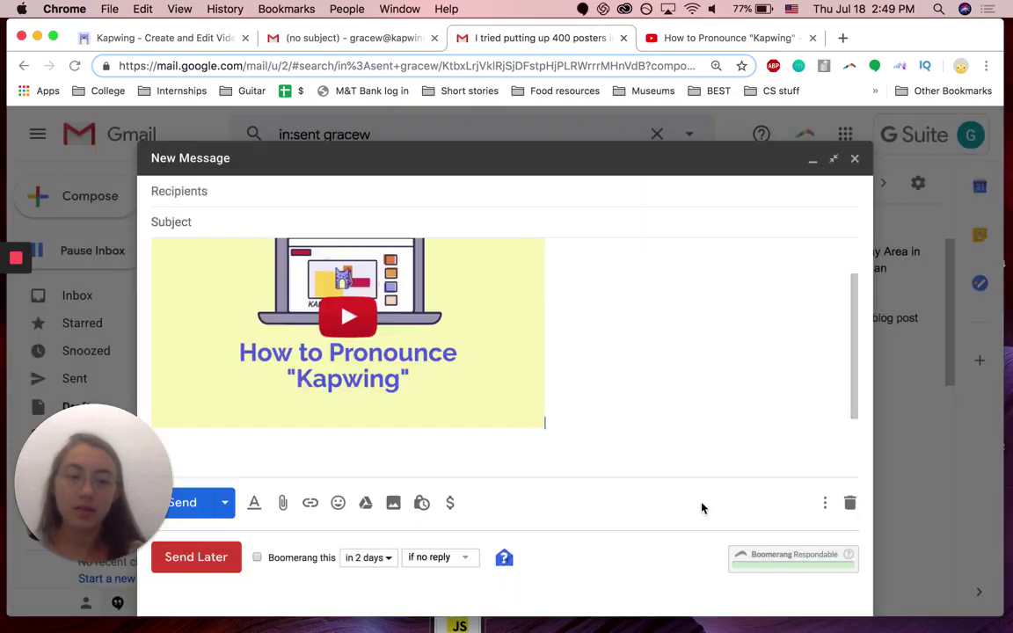
- Check that the GIF now links to the YouTube watch address
scroll(561, 427, "up", 1)
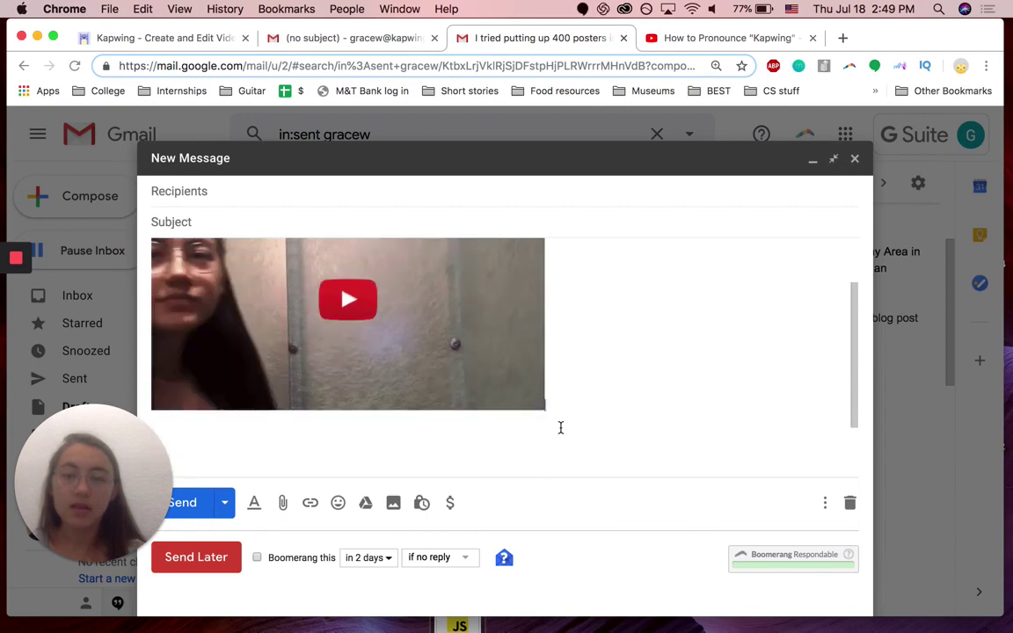
scroll(560, 428, "down", 1)
left_click(306, 300)
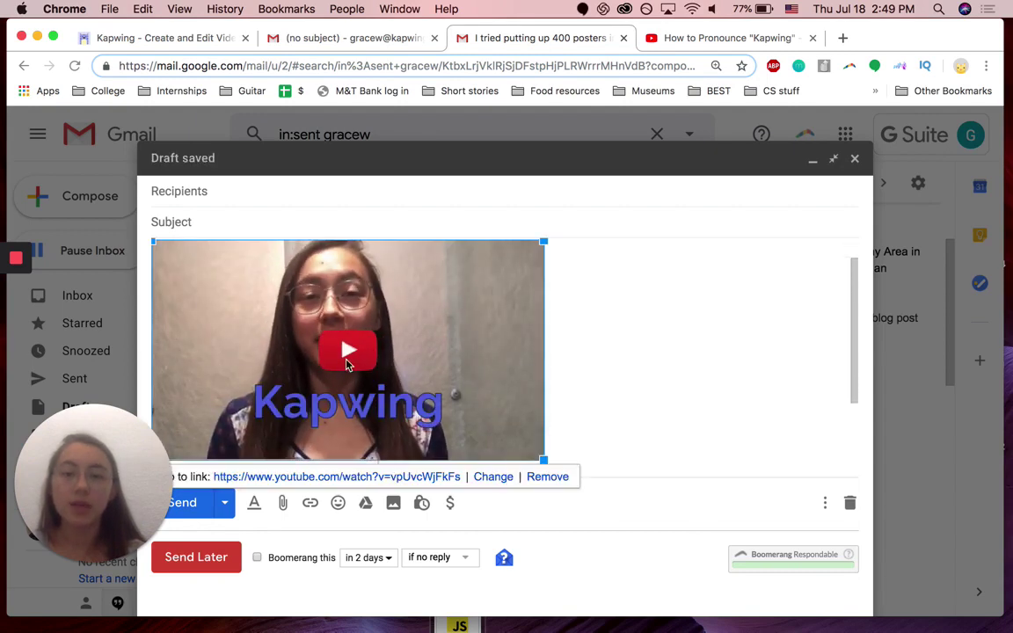
scroll(326, 404, "down", 1)
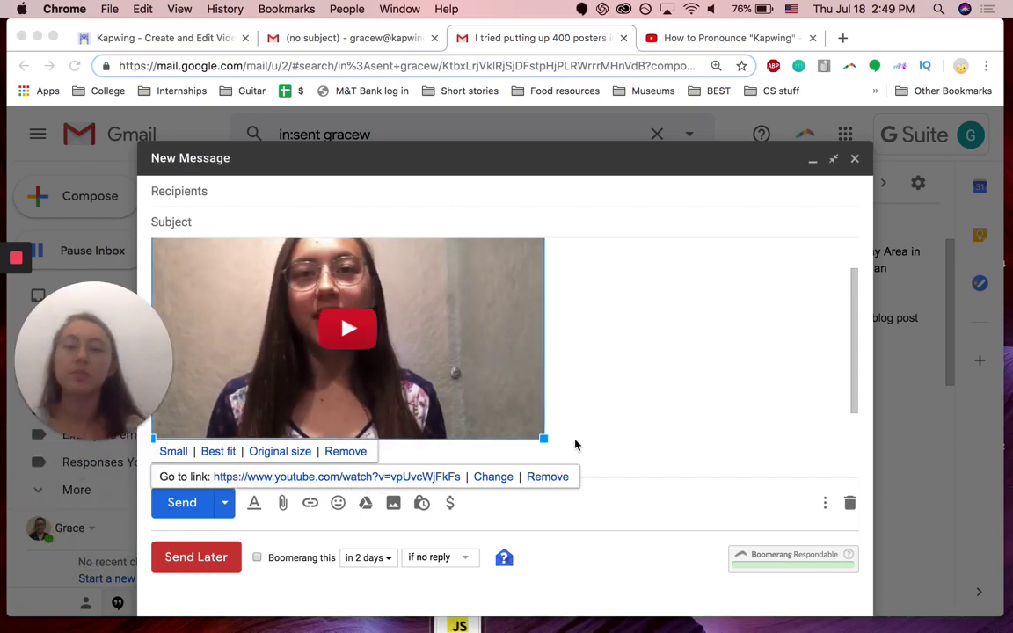
- Type a 'Hello!' greeting on a new line above the GIF
left_click(593, 414)
key("Return")
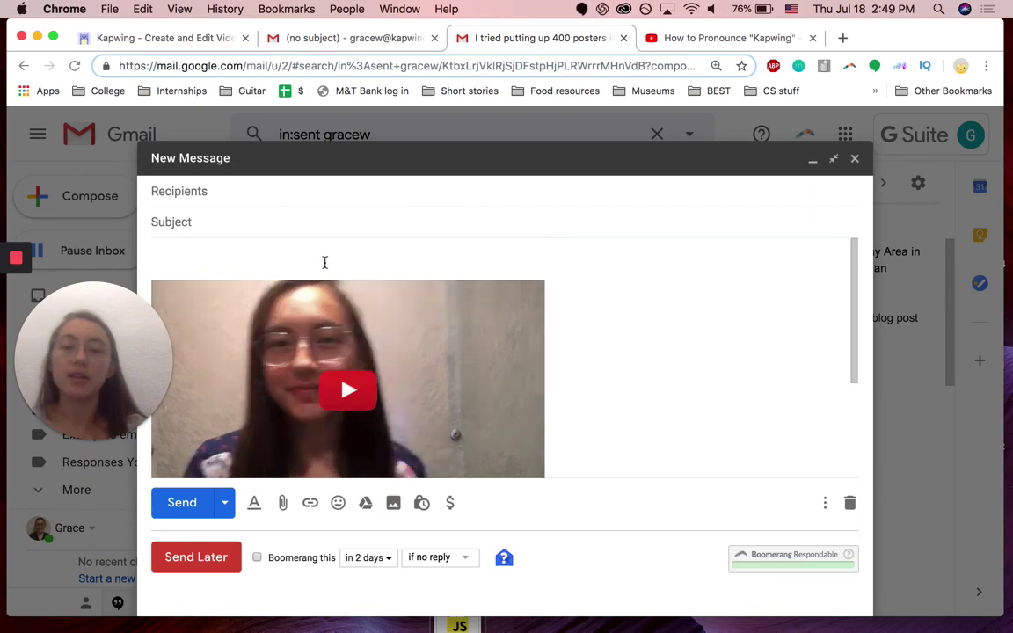
type("He")
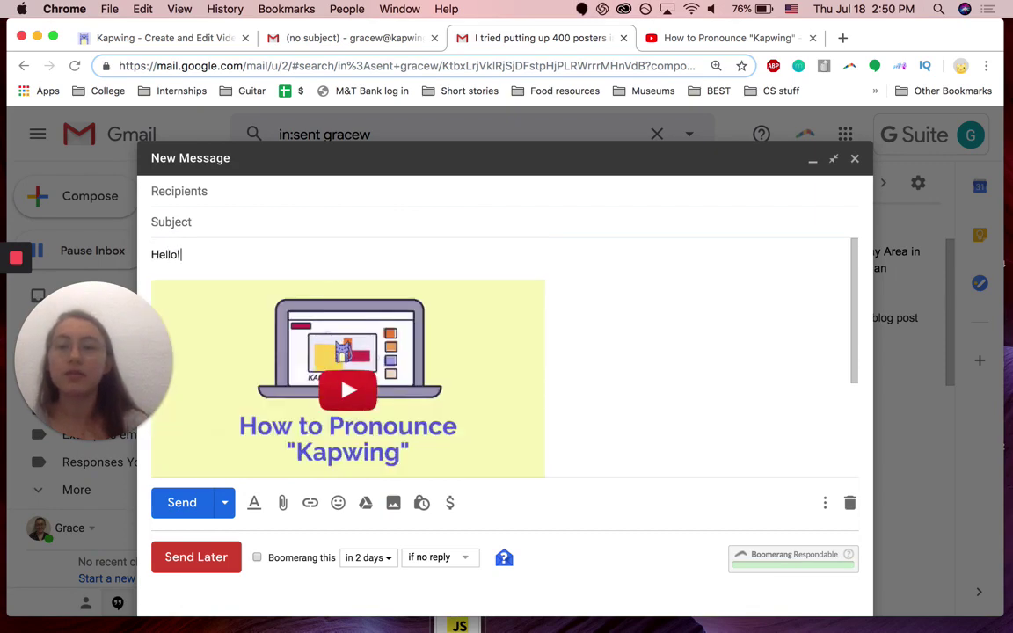
type("llo!")
key("Return")
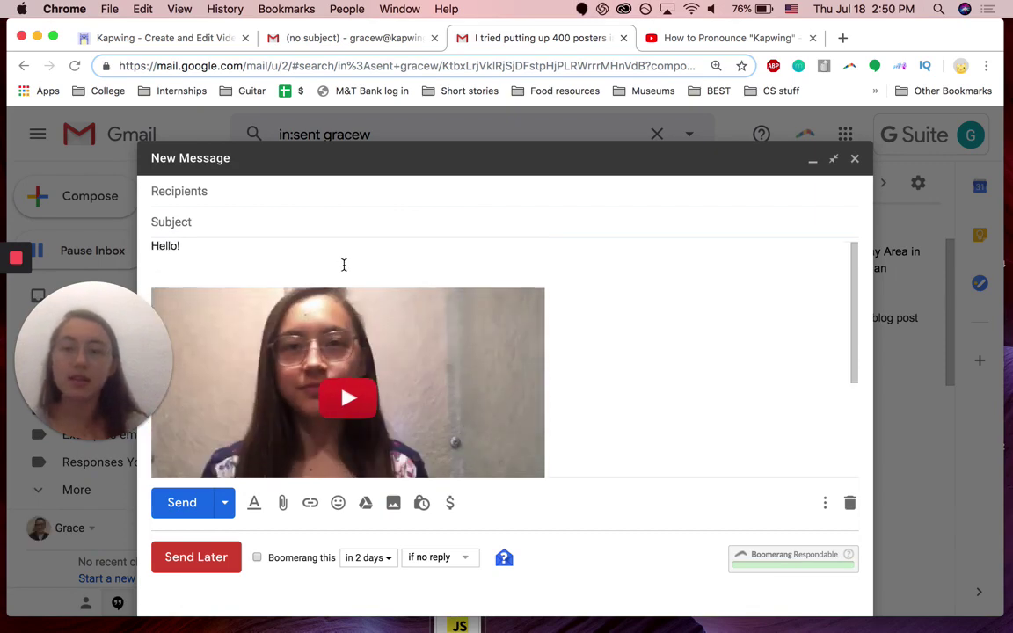
scroll(344, 265, "down", 3)
scroll(307, 395, "up", 2)
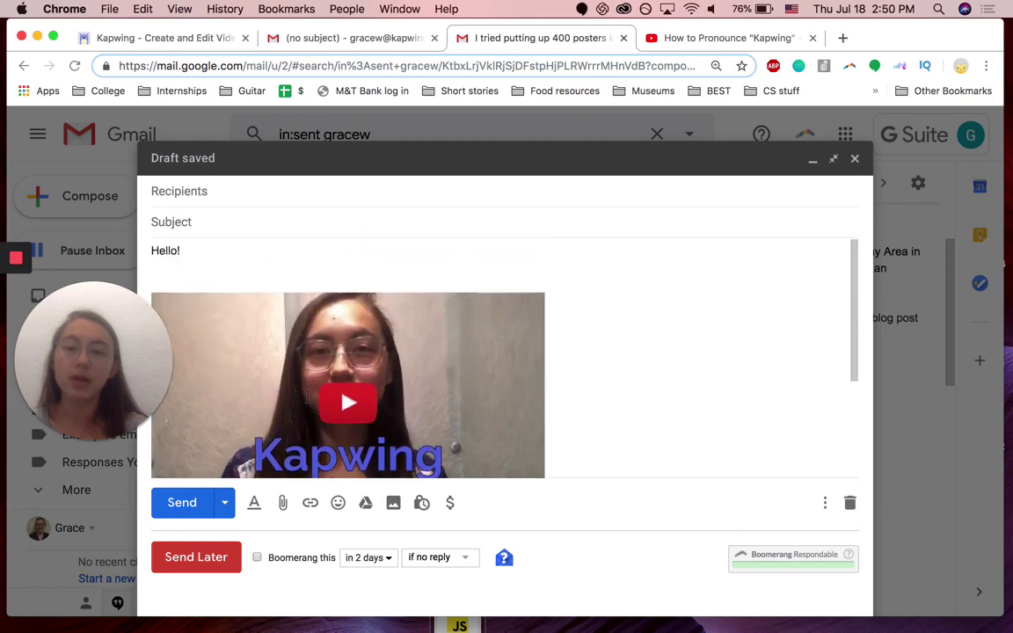
- Reselect the GIF to confirm its link, then deselect it
left_click(328, 375)
scroll(439, 387, "down", 1)
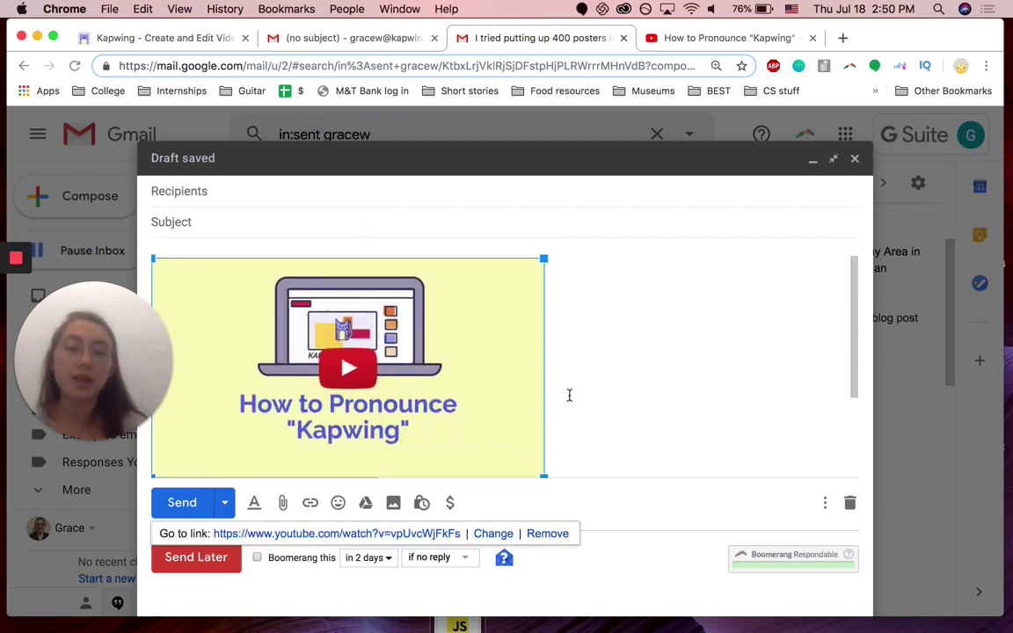
left_click(569, 396)
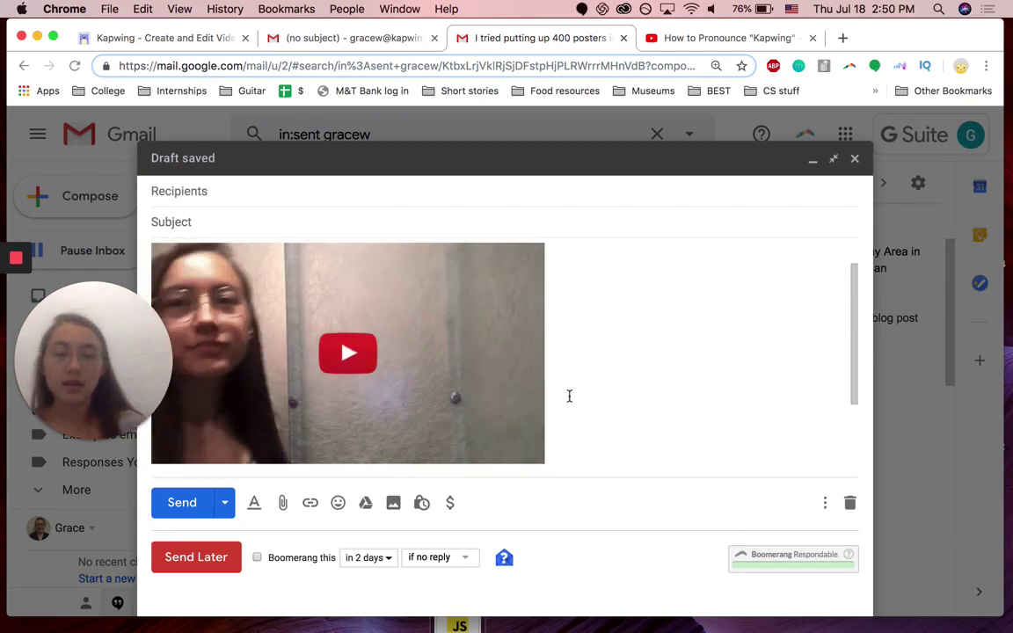
scroll(568, 396, "up", 1)
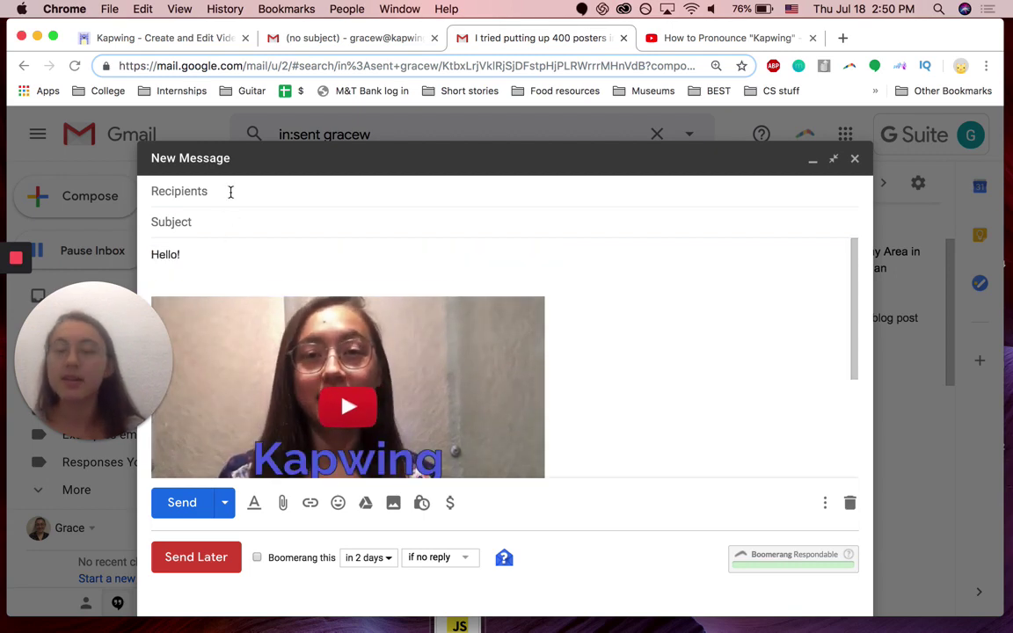
scroll(667, 390, "down", 1)
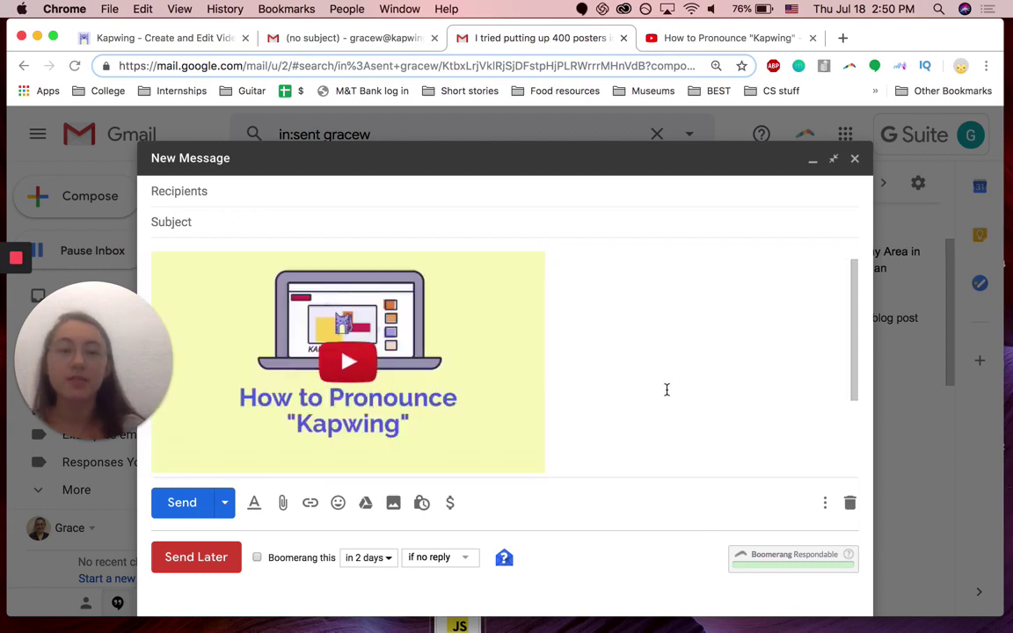